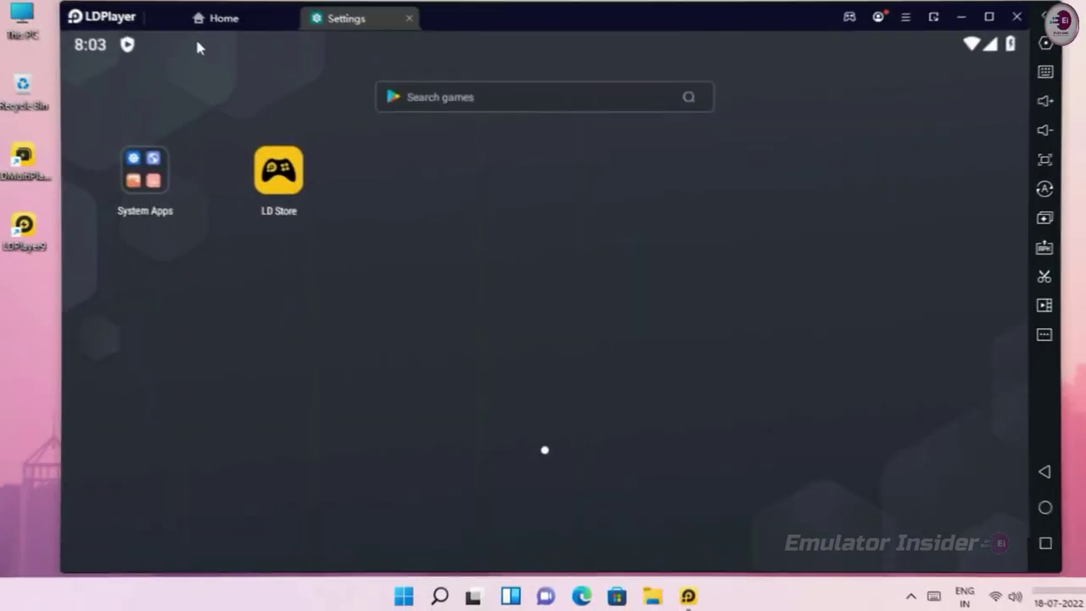
Dismiss the Google Play Protect notification in the emulator.
drag(199, 43, 260, 497)
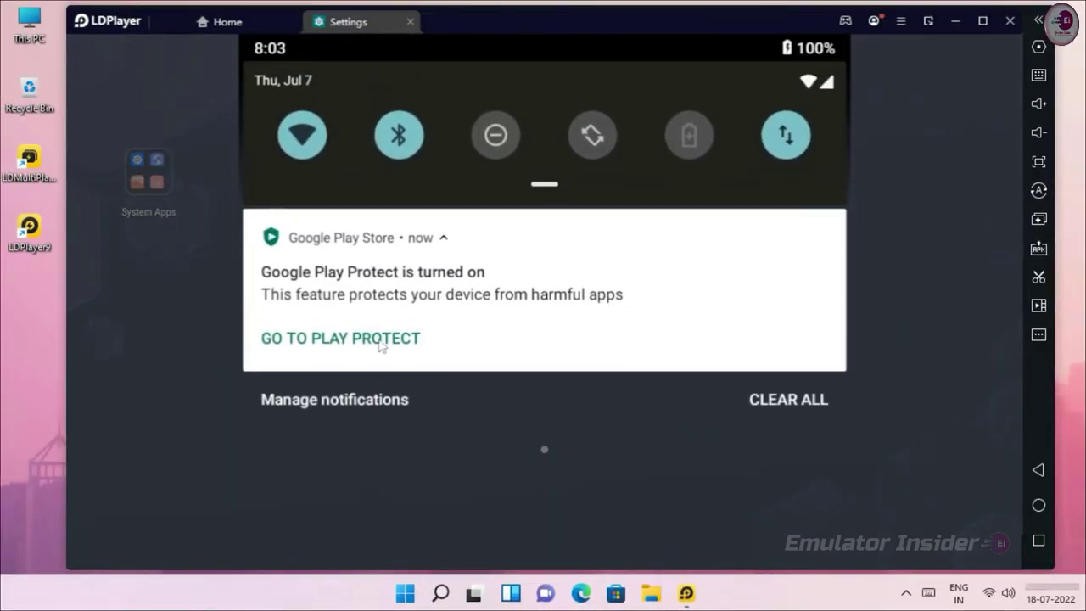
drag(389, 259, 587, 336)
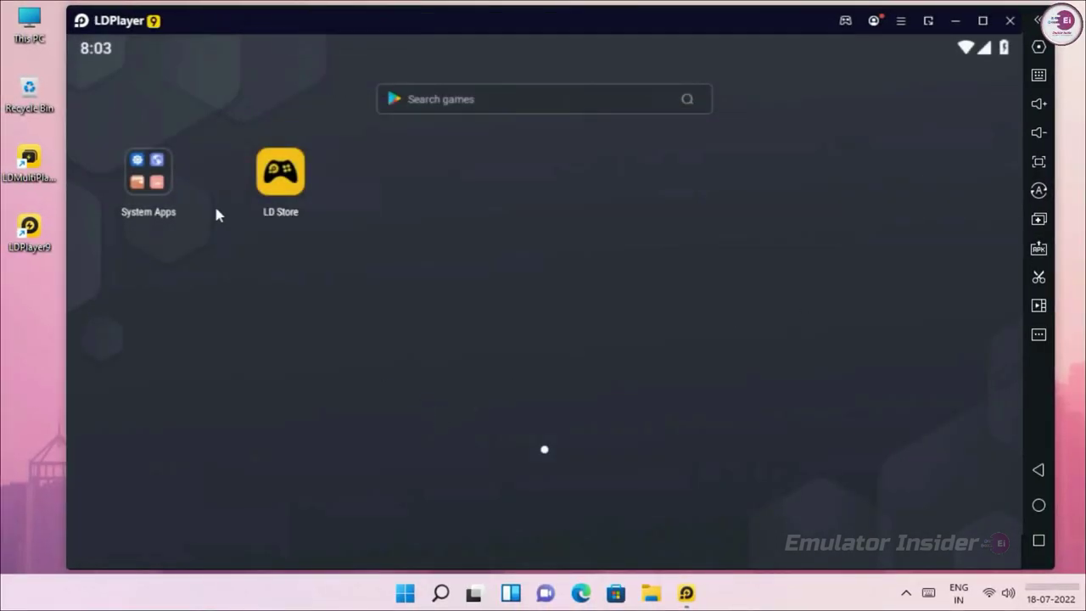
Open the emulator settings and look through the Advanced, Model and Game settings pages.
click(901, 21)
click(942, 110)
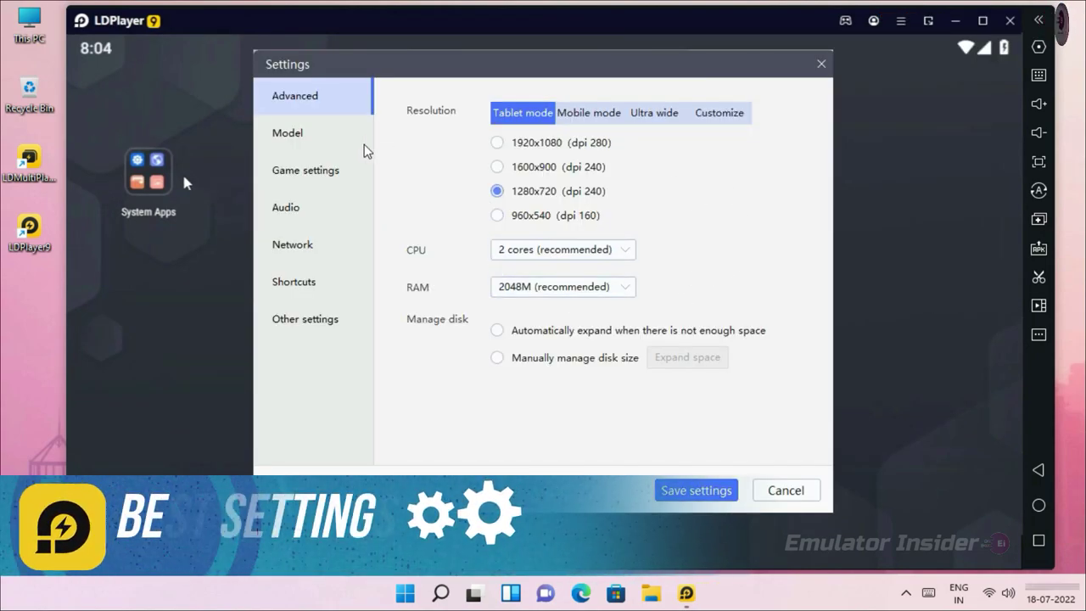
click(311, 138)
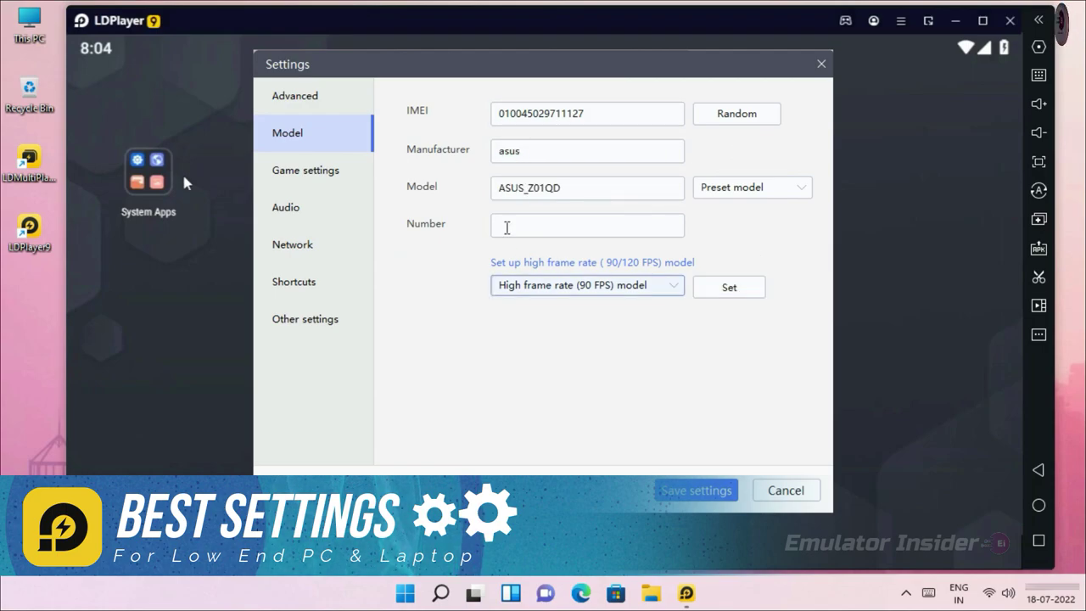
click(323, 181)
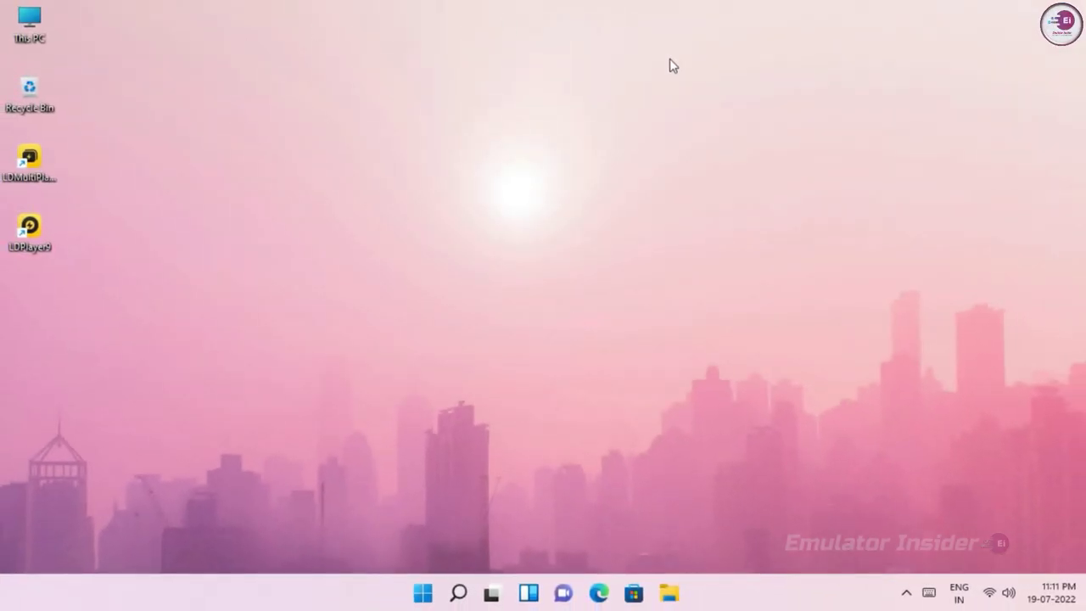
Search Windows for Device Specifications and open that system settings page.
drag(111, 142, 15, 272)
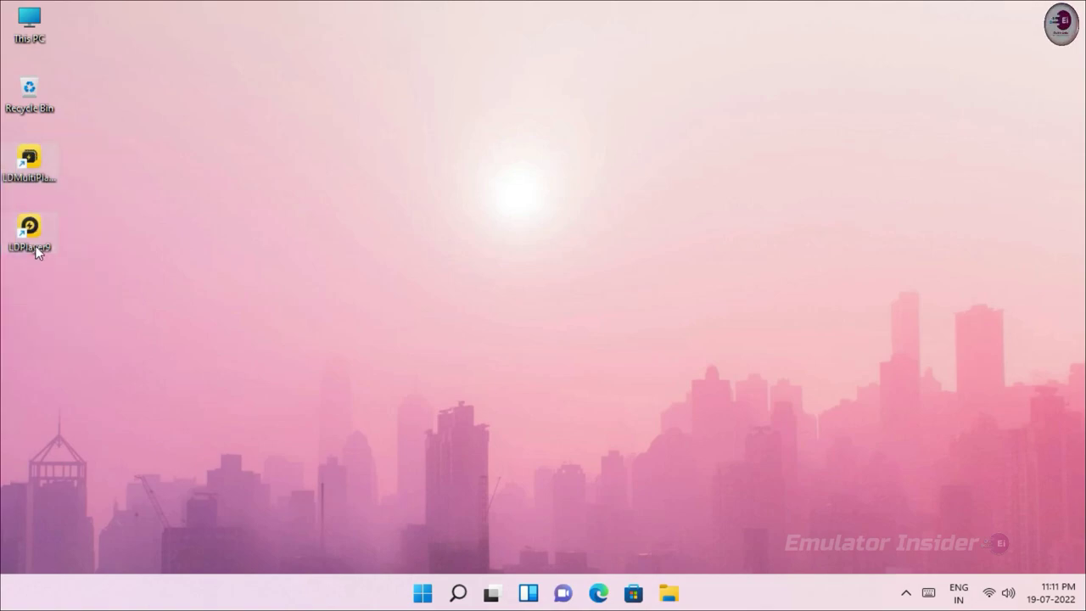
click(458, 592)
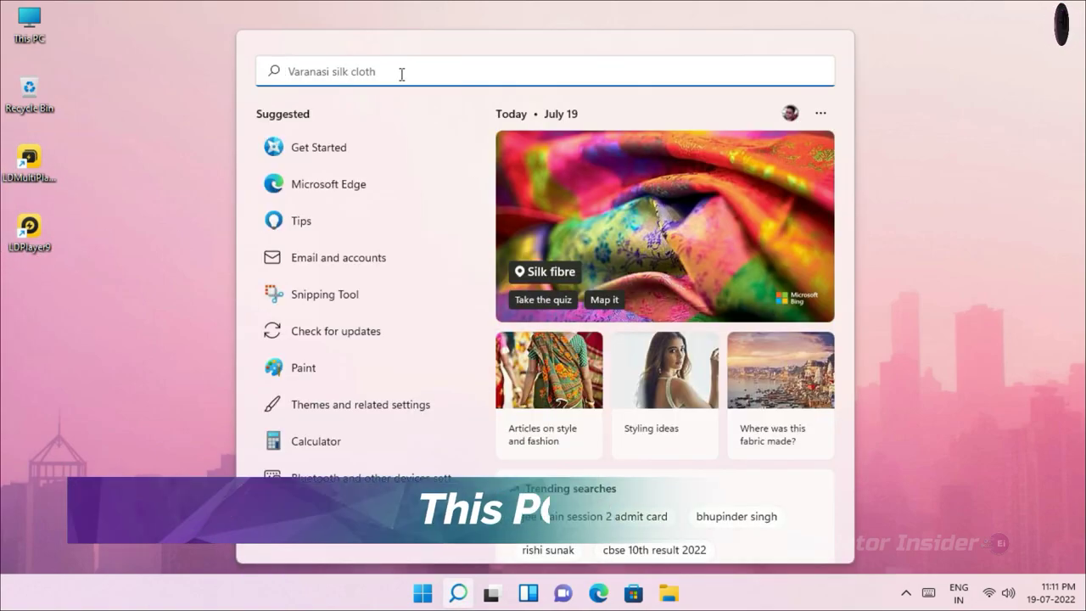
text(Device )
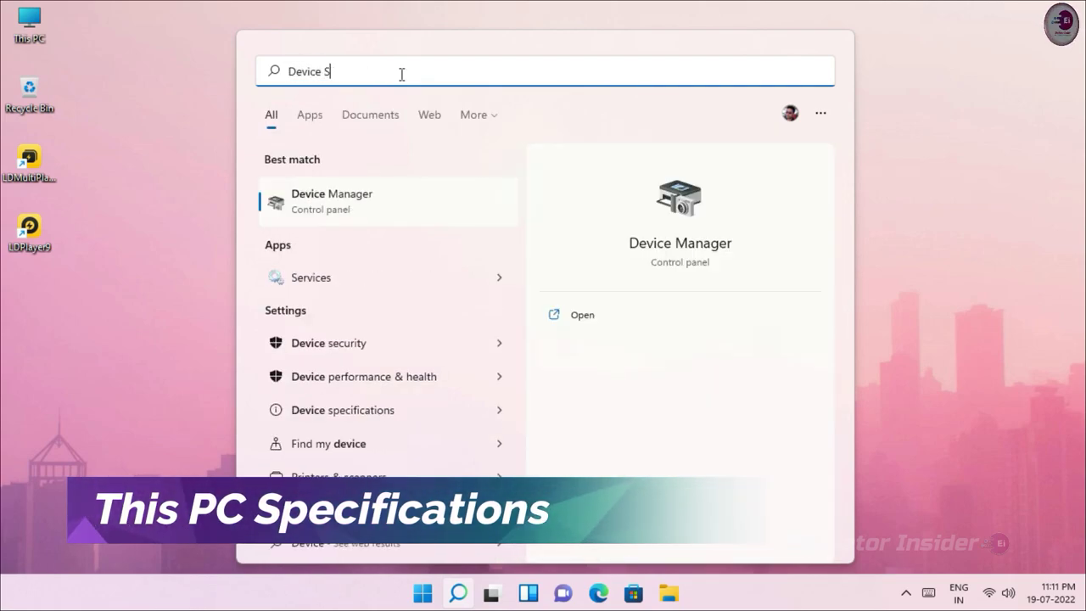
text(Specificat)
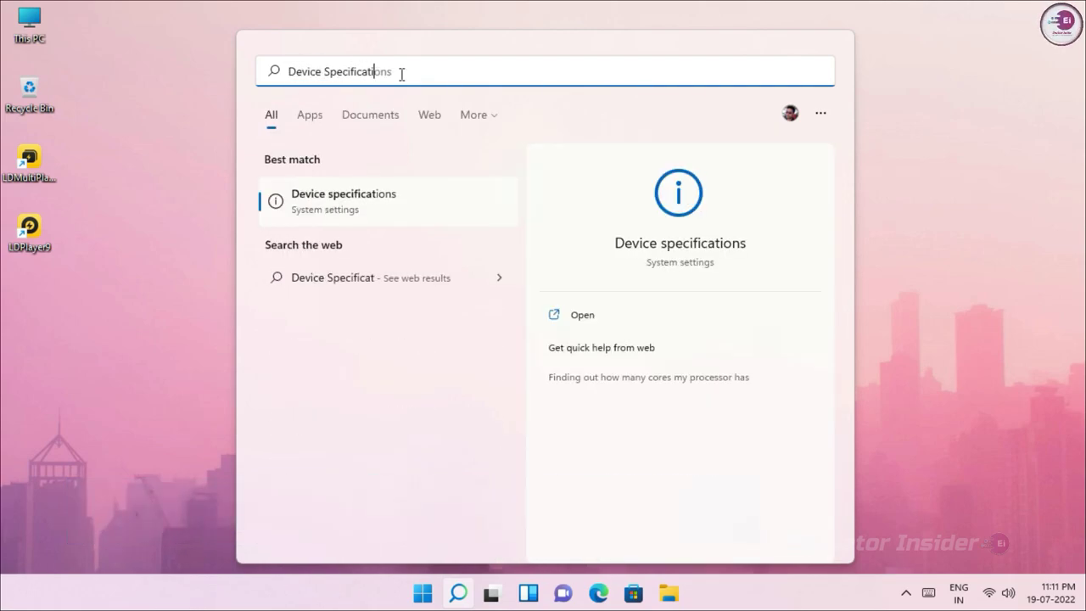
text(ions)
click(388, 204)
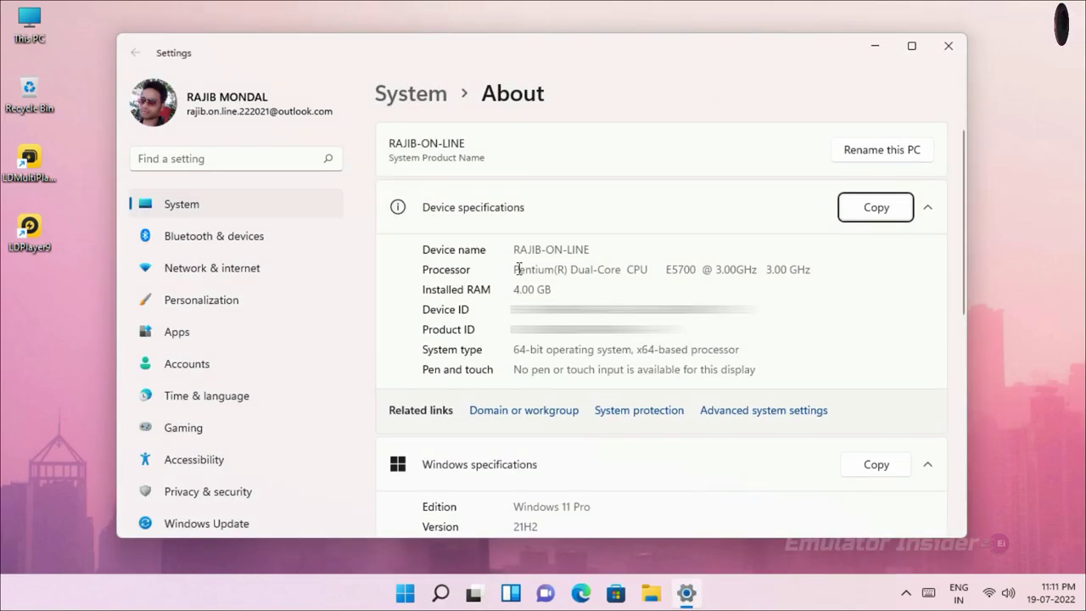
Examine the PC's processor, installed RAM and system type in the device specifications, and close the Settings window.
drag(513, 276, 836, 271)
click(837, 274)
drag(576, 272, 628, 272)
click(669, 272)
double_click(515, 291)
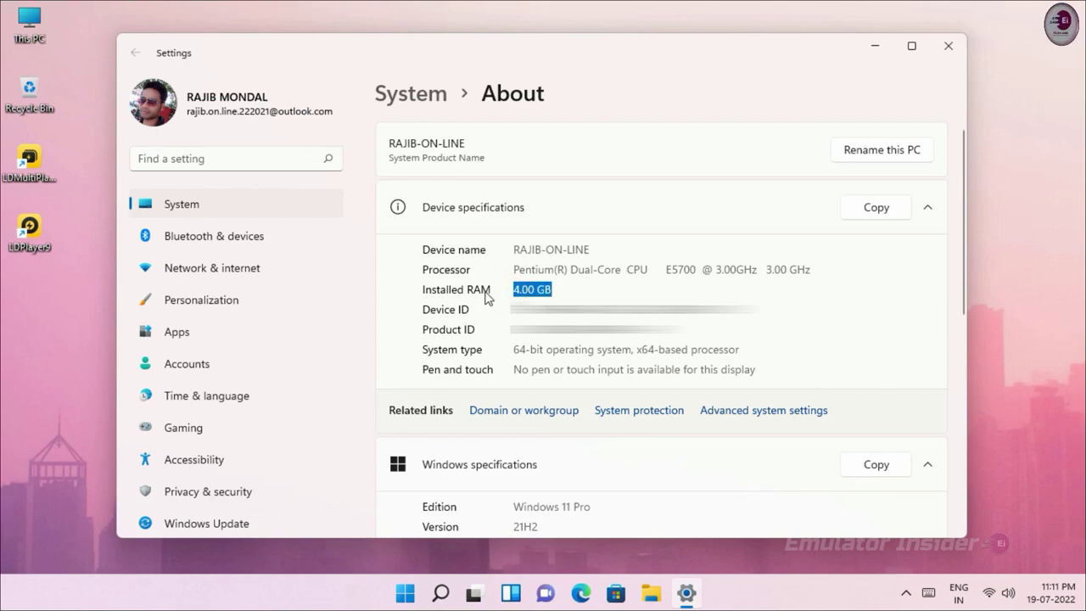
click(562, 285)
drag(516, 351, 768, 350)
click(768, 350)
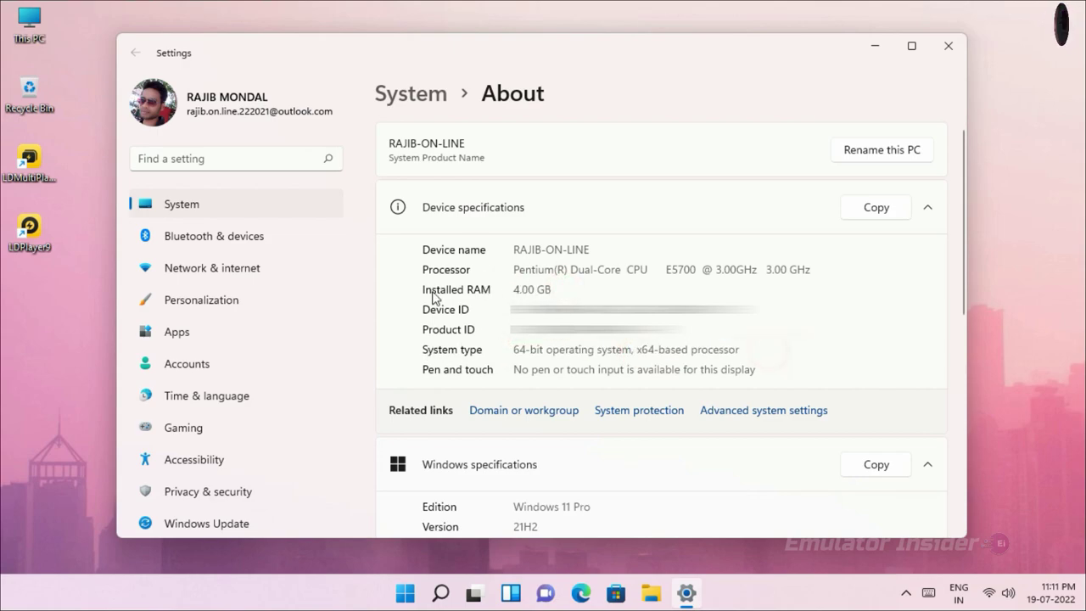
click(948, 46)
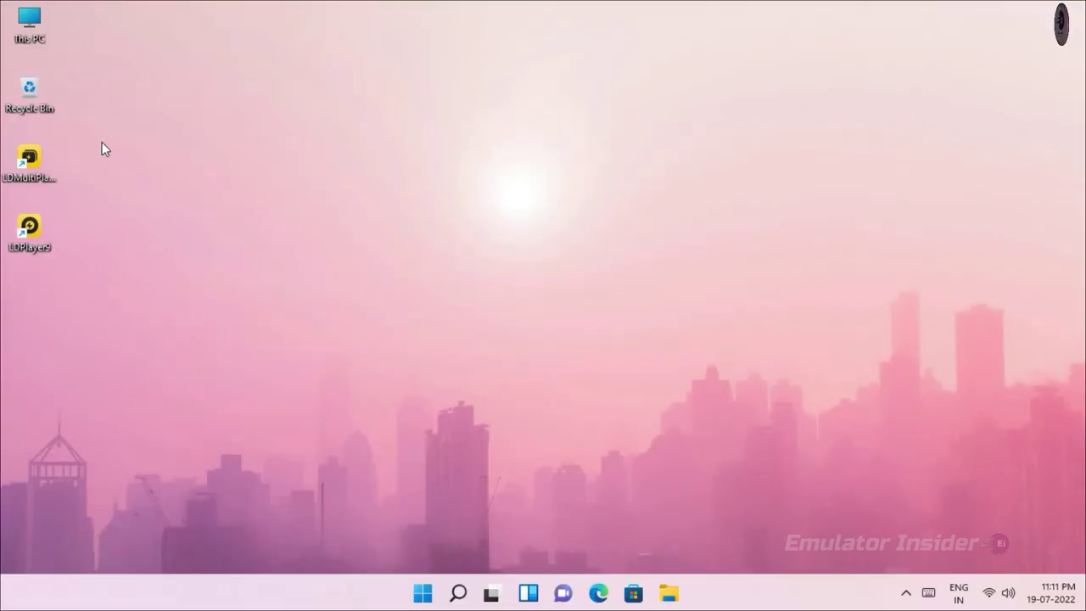
Launch LDMultiPlayer9 and open the settings of the LDPlayer instance.
drag(102, 142, 5, 314)
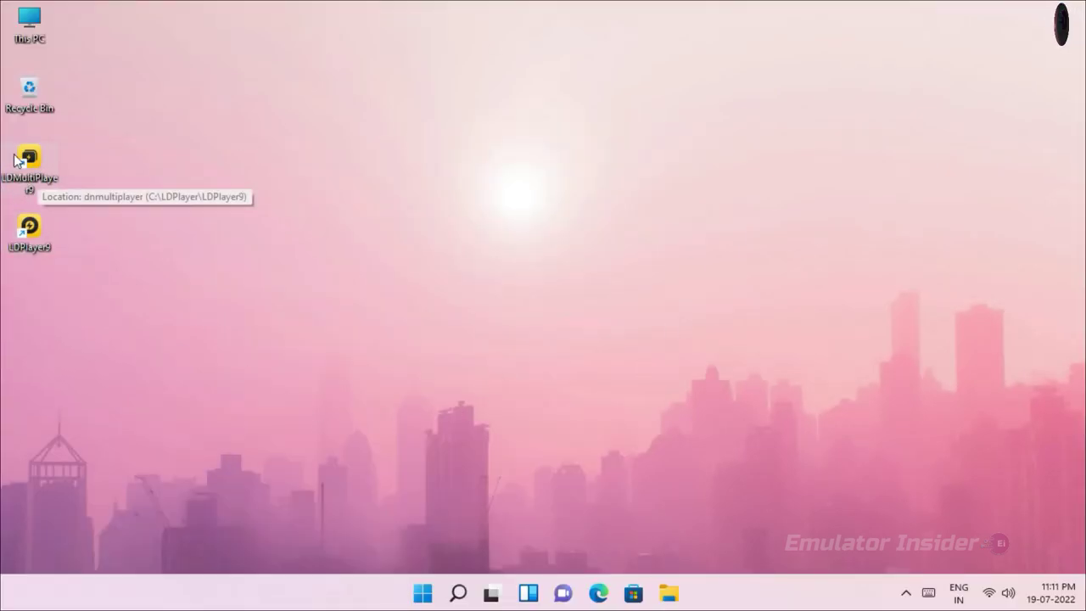
double_click(26, 176)
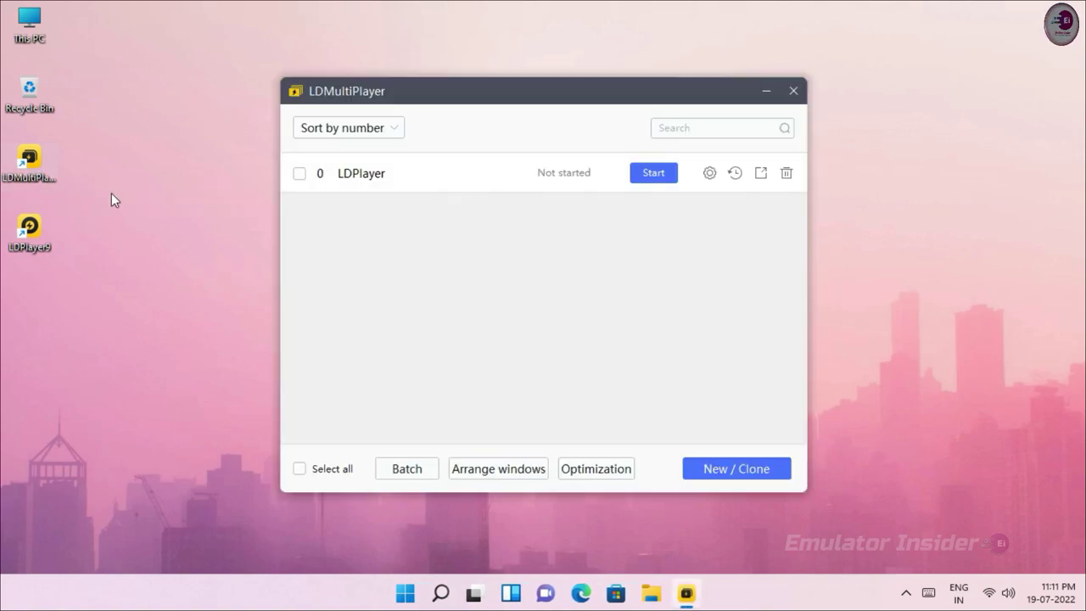
click(371, 178)
key(Return)
click(710, 174)
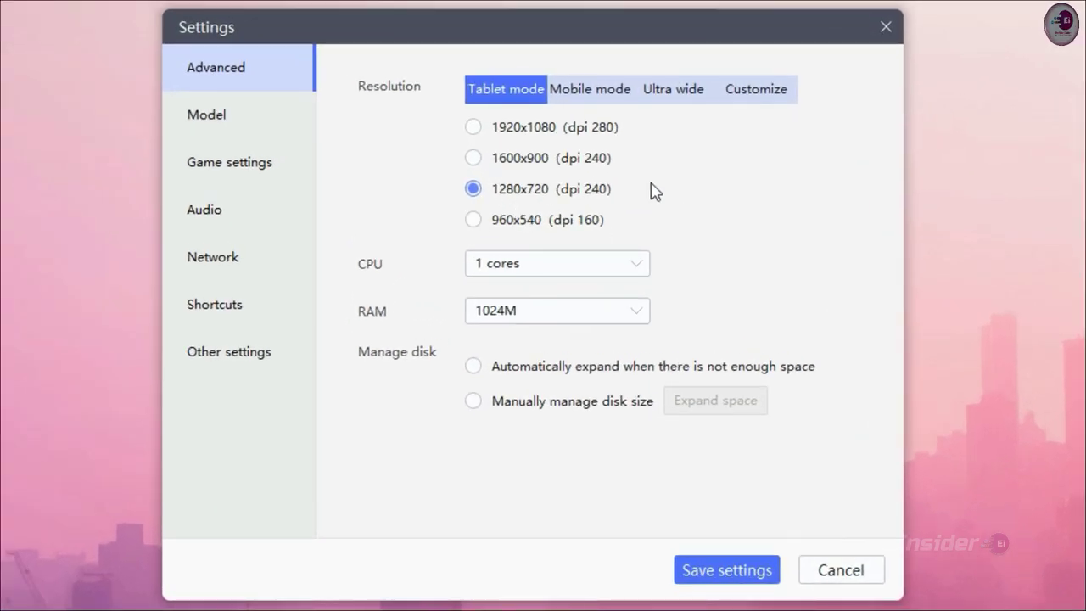
Set the emulator's CPU to 2 cores (recommended) and its RAM to 2048M (recommended).
click(548, 273)
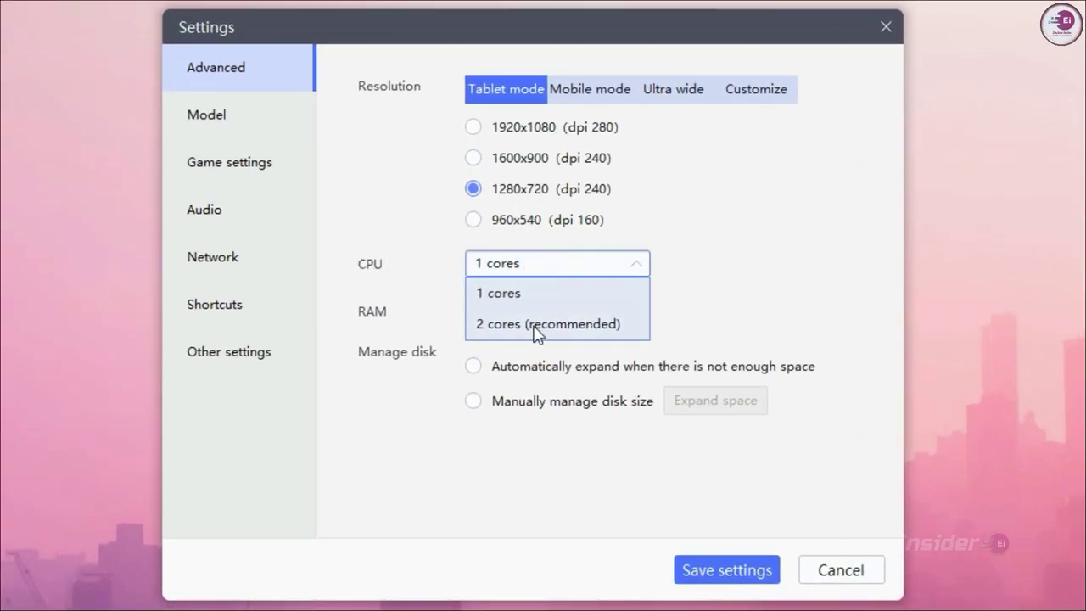
click(533, 326)
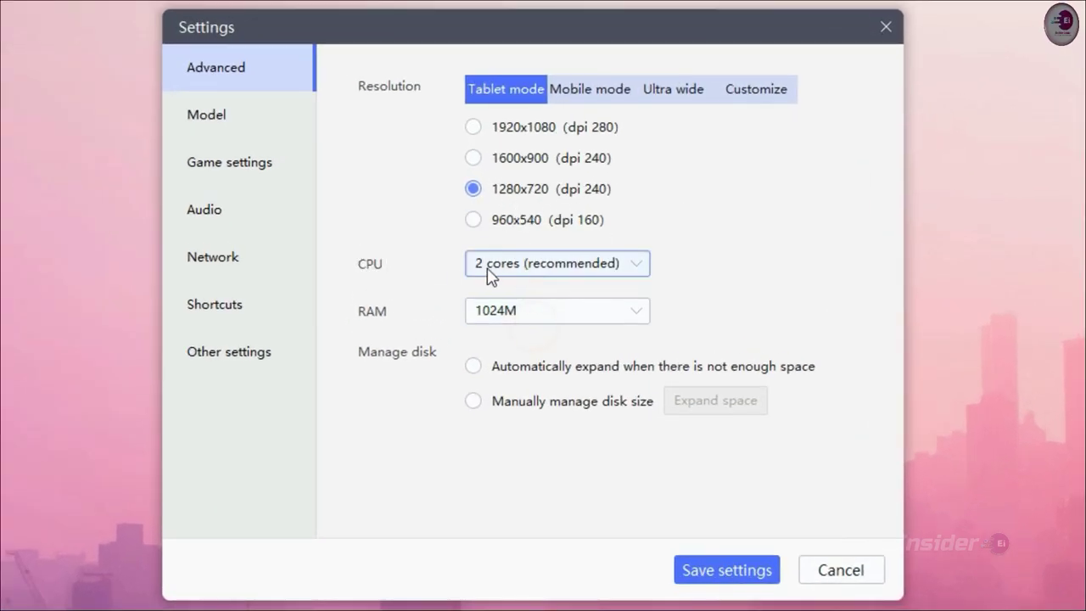
click(528, 310)
click(561, 497)
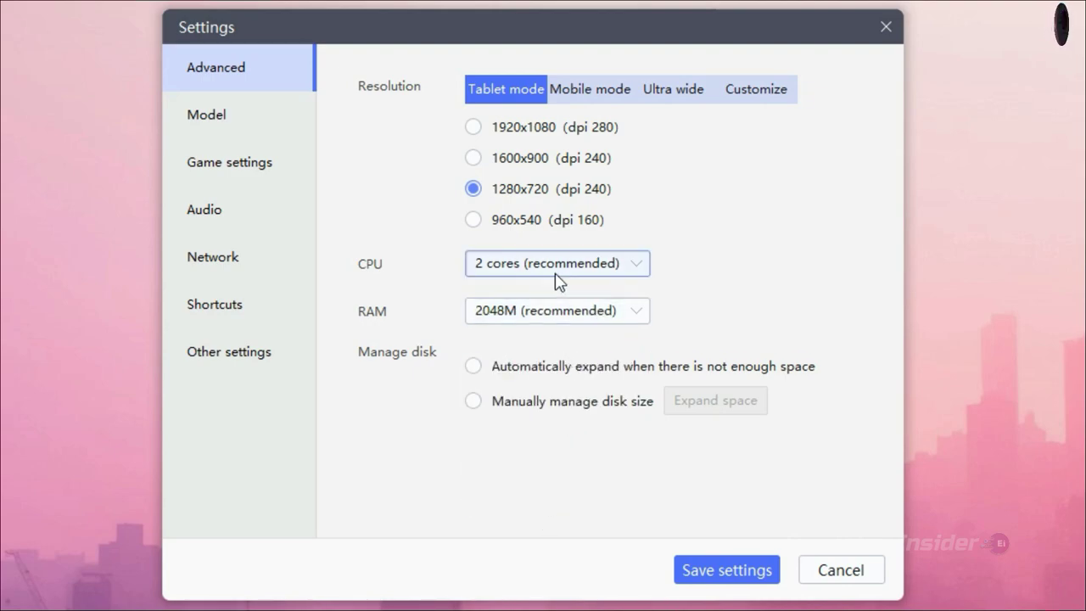
Set the emulated device model to the ROG Phone II preset.
click(240, 116)
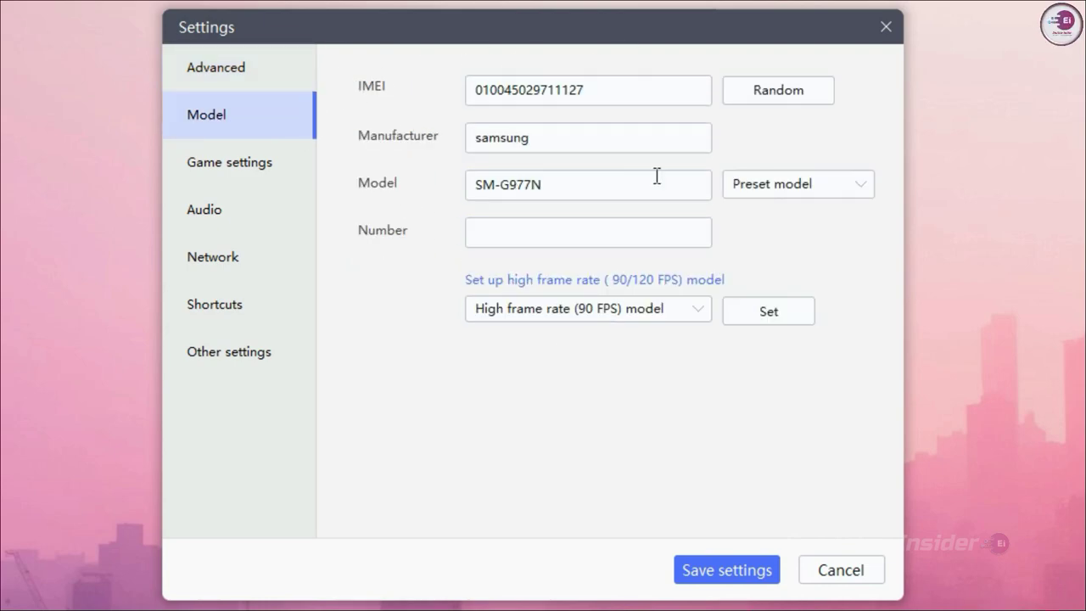
click(764, 190)
scroll(802, 310, down, 5)
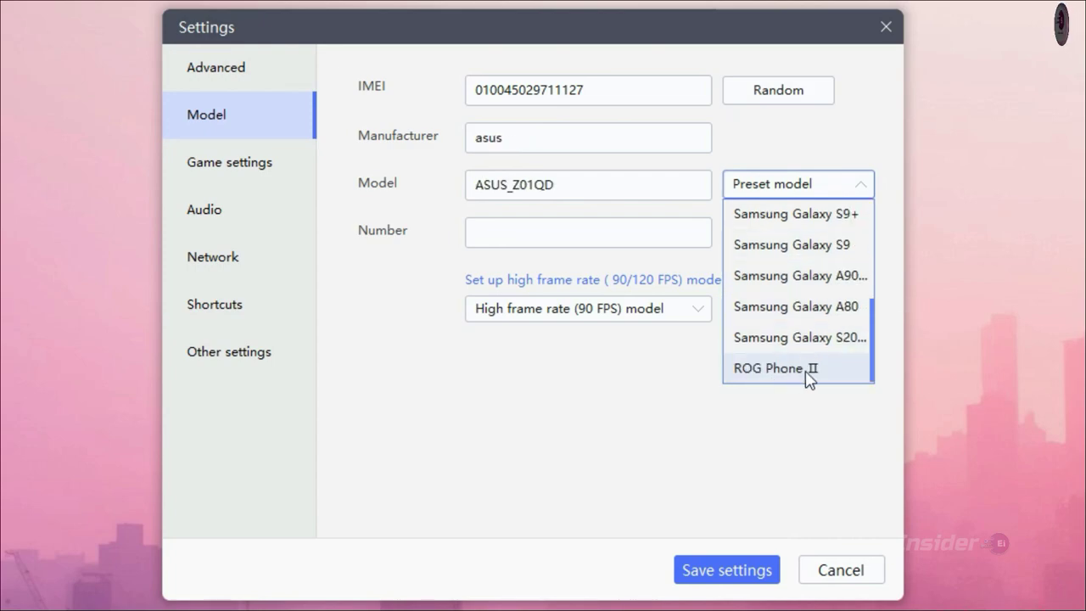
click(761, 370)
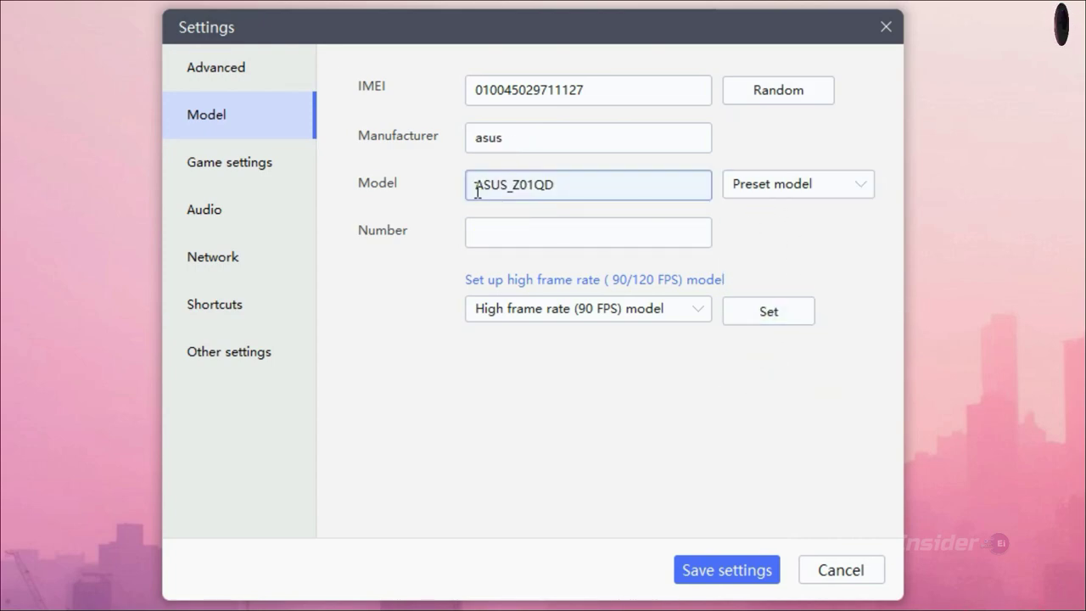
click(802, 185)
scroll(772, 364, down, 5)
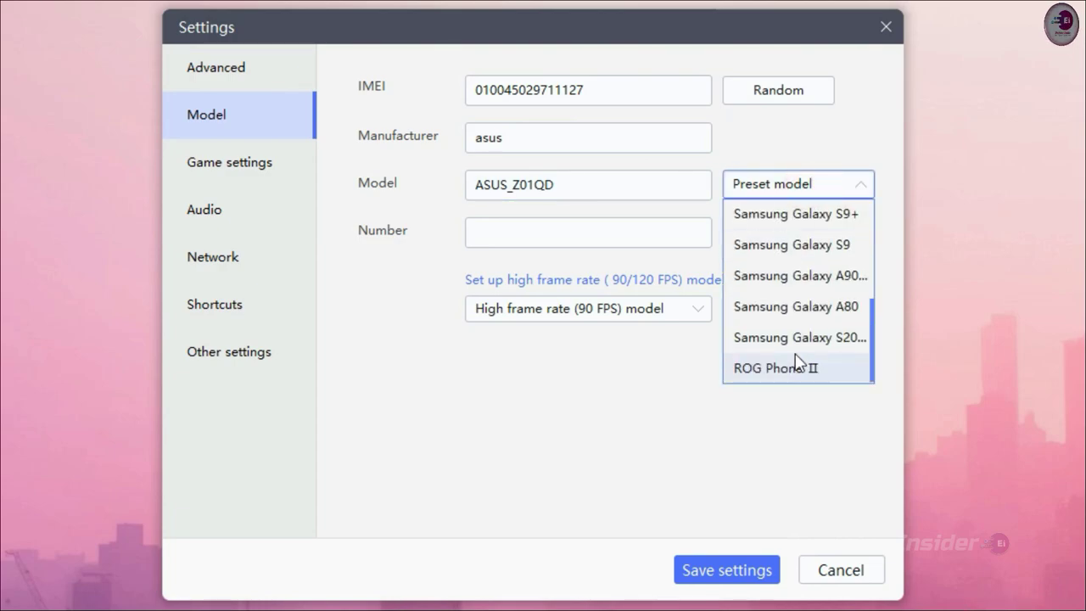
click(773, 371)
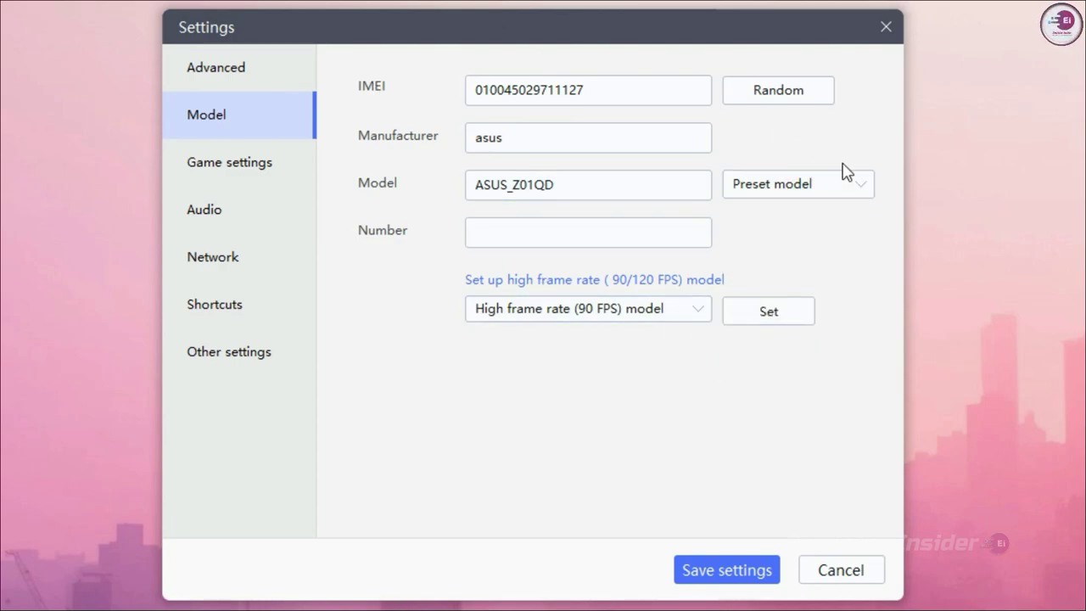
Choose 60 FPS(Default) as the frame rate in the game settings.
click(257, 181)
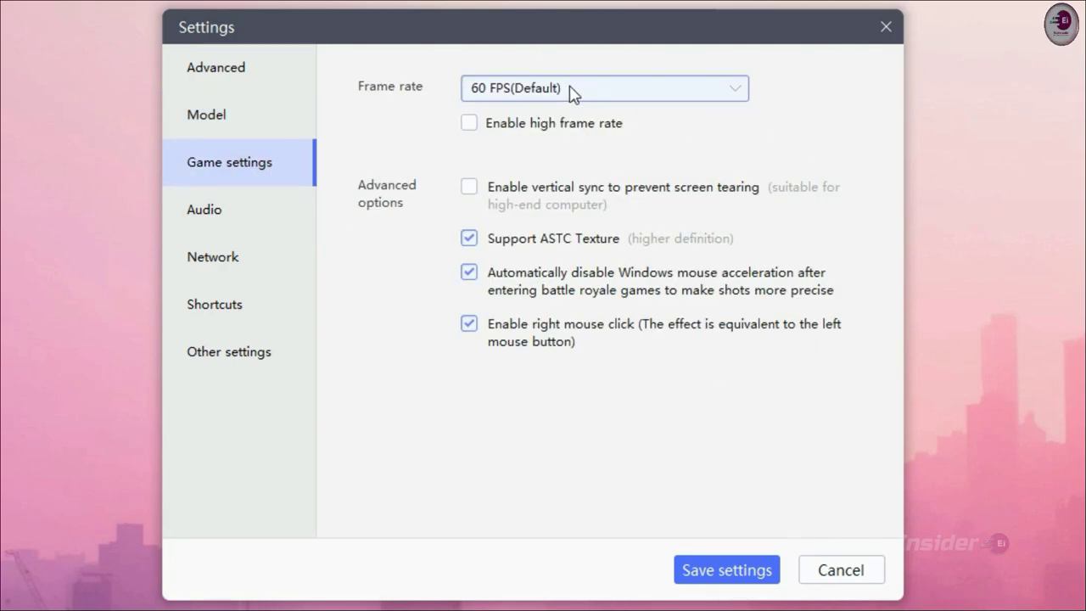
click(509, 96)
click(499, 118)
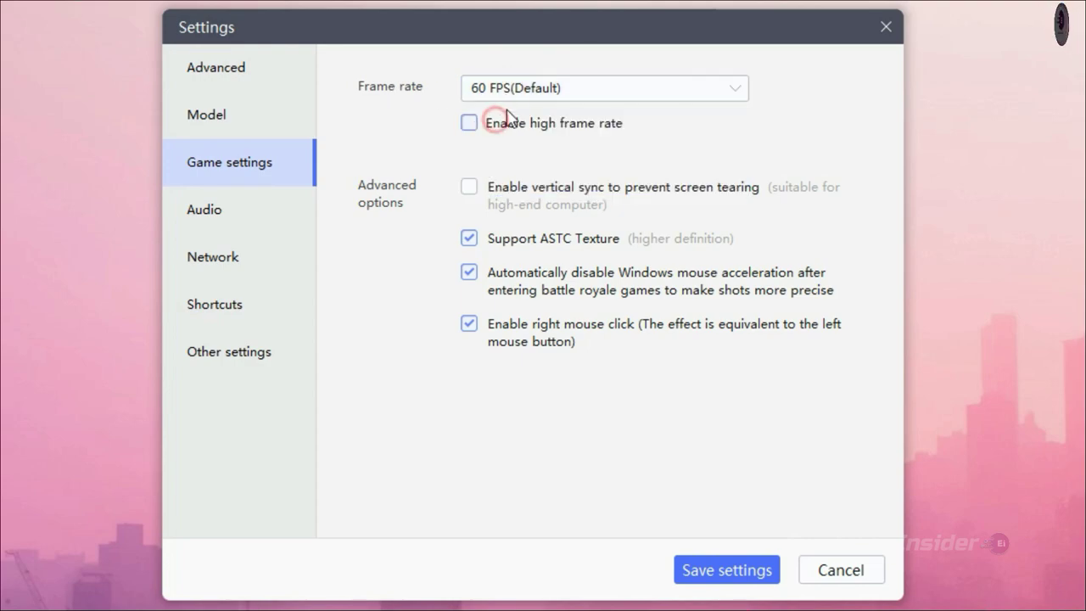
Enable root permission in the other settings and save the emulator settings.
click(255, 212)
click(246, 244)
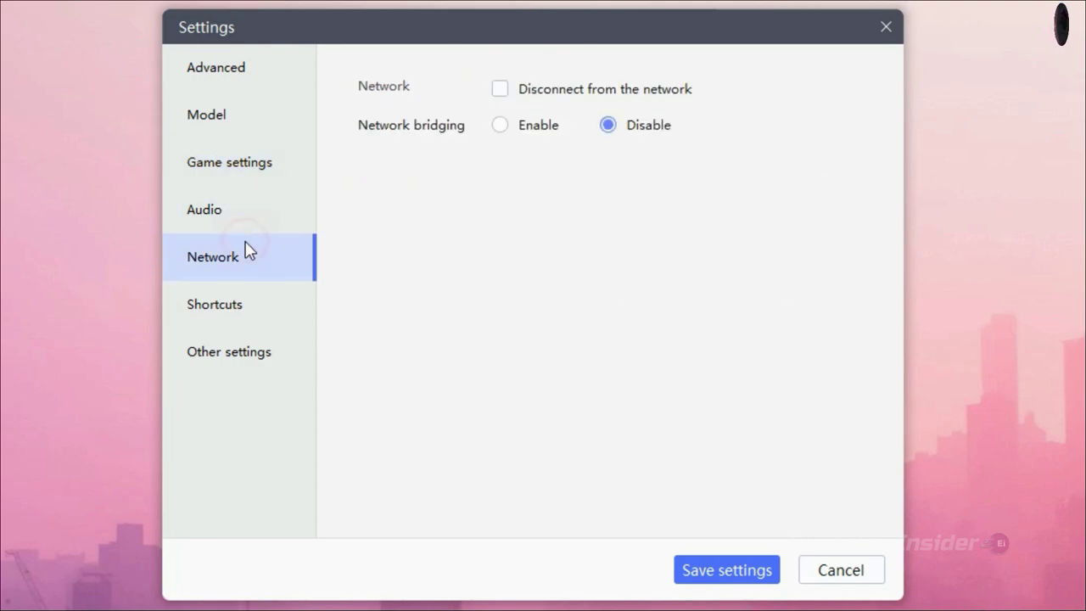
click(246, 308)
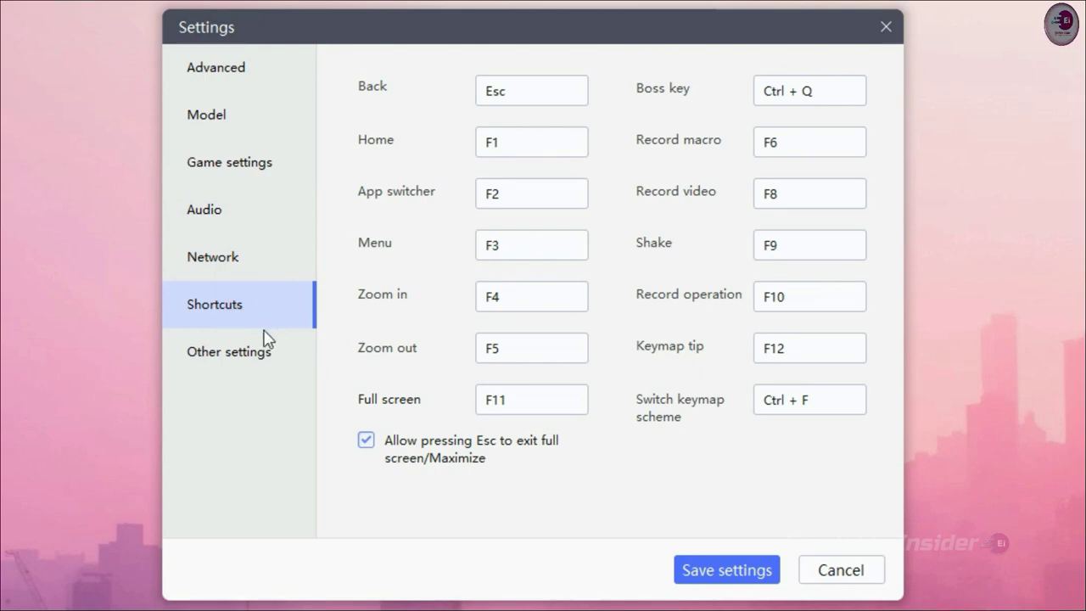
click(246, 344)
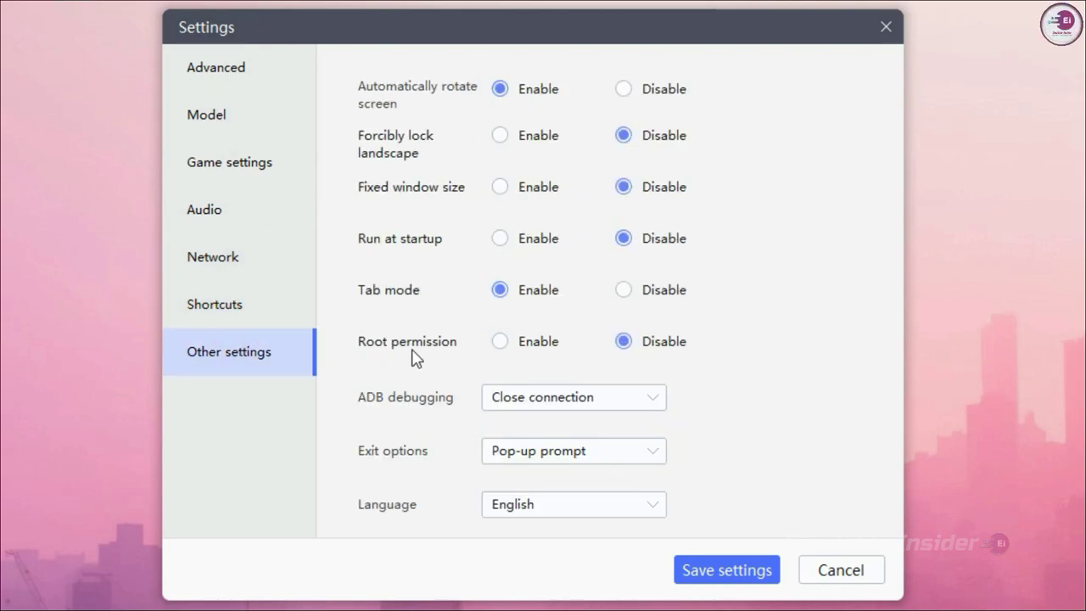
click(502, 343)
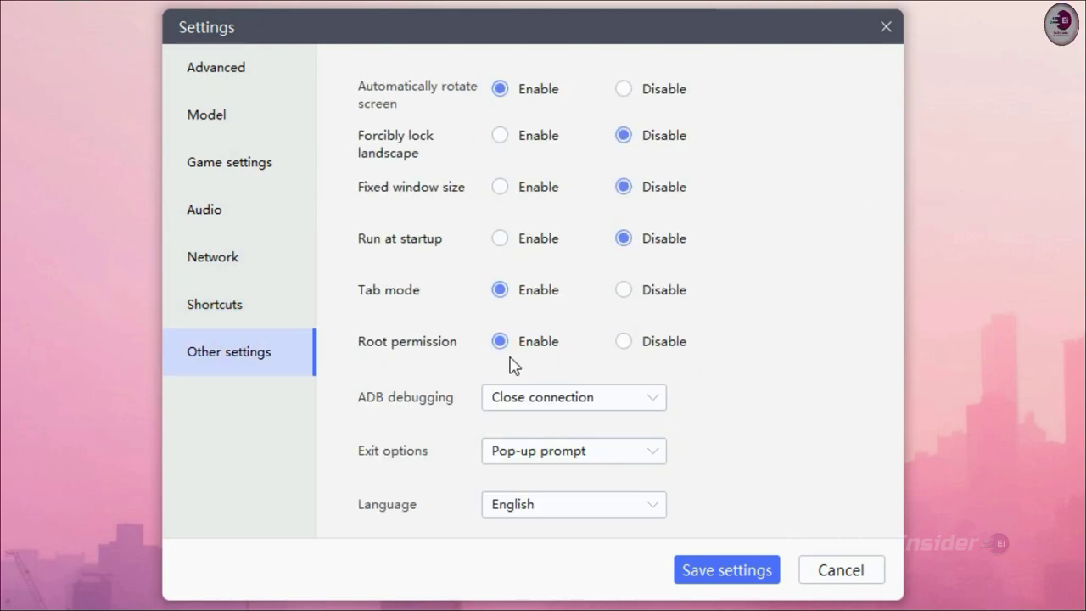
click(727, 571)
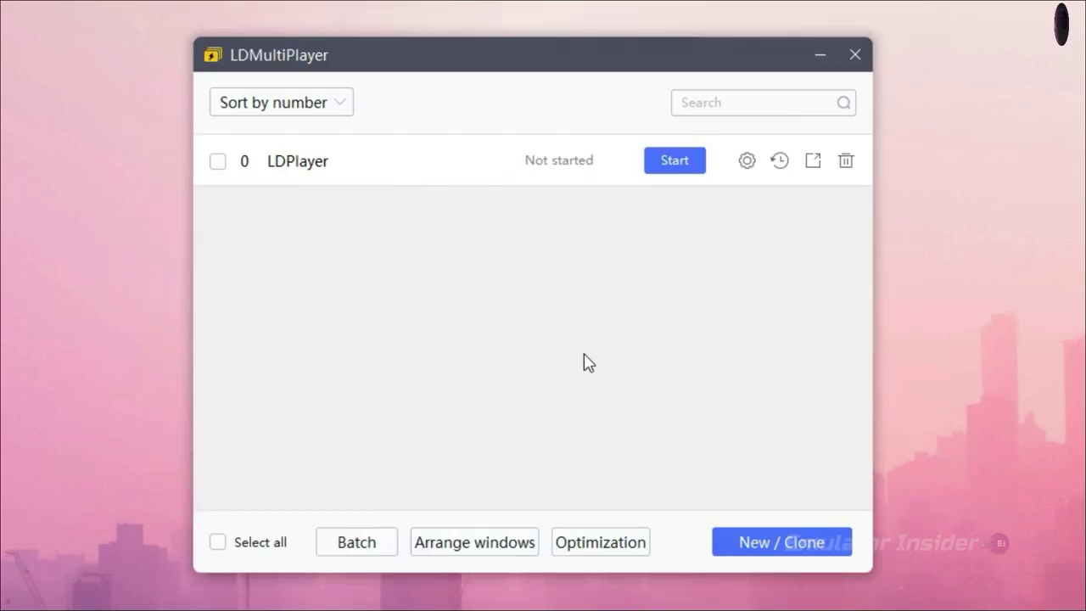
Select the LDPlayer instance, raise the FPS in the multi-open optimization settings to the maximum, and close LDMultiPlayer.
click(305, 181)
click(599, 481)
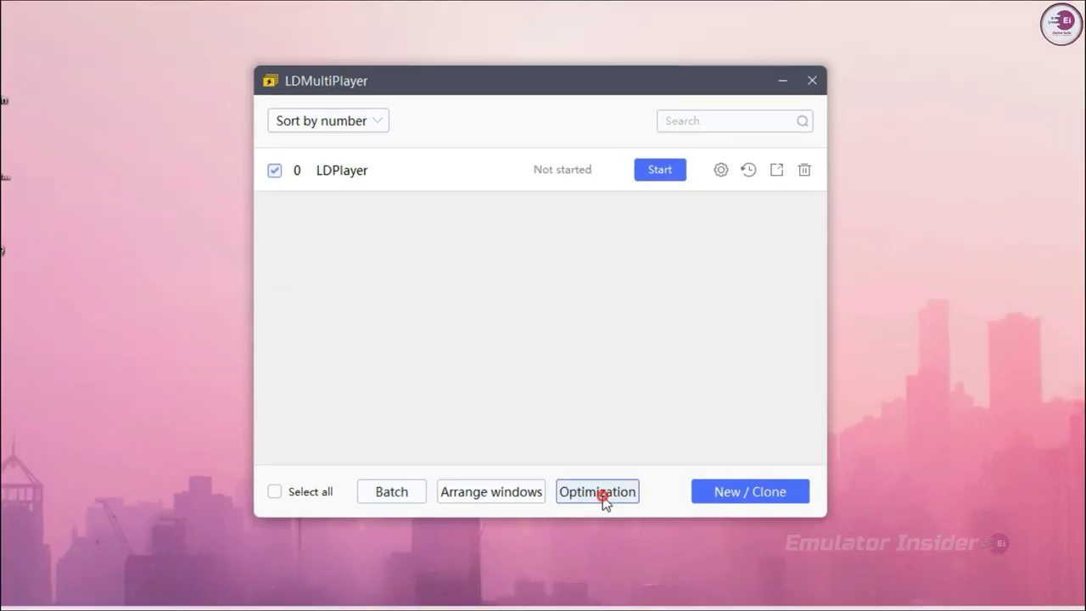
click(599, 544)
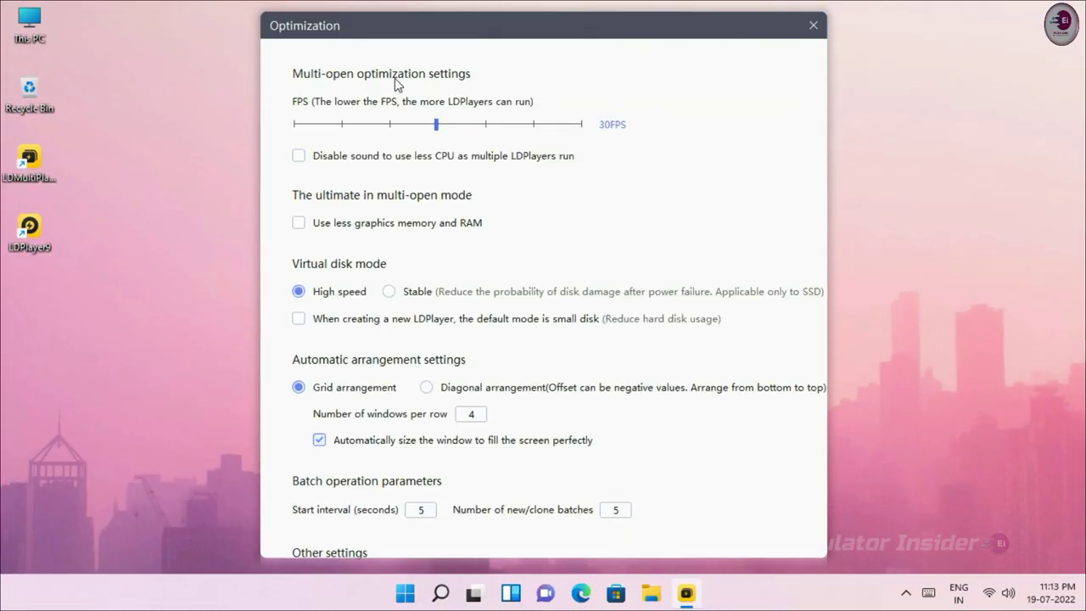
drag(476, 132, 583, 134)
click(813, 25)
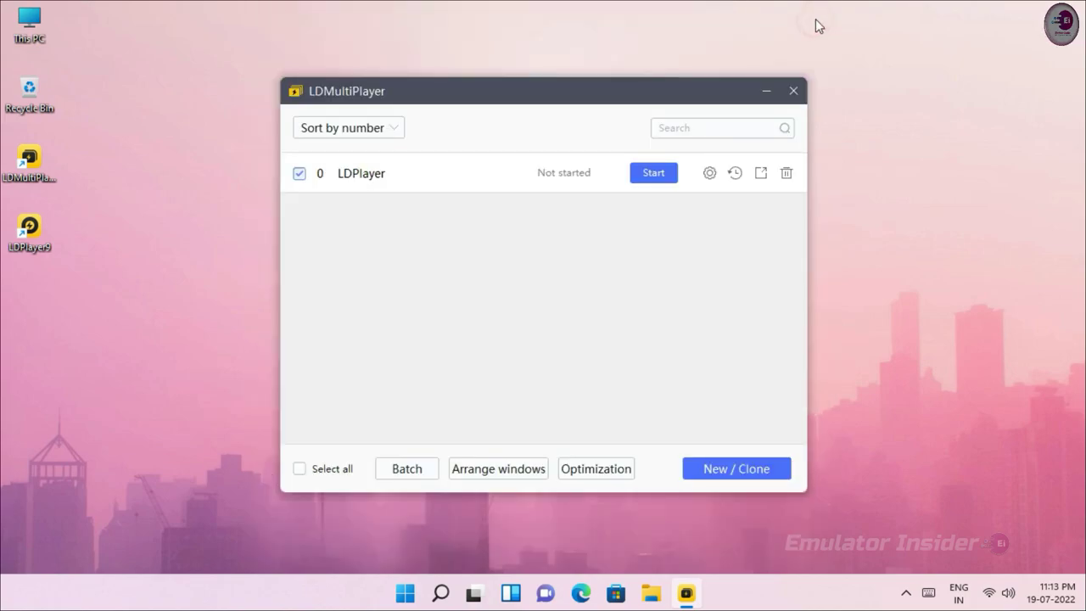
click(793, 92)
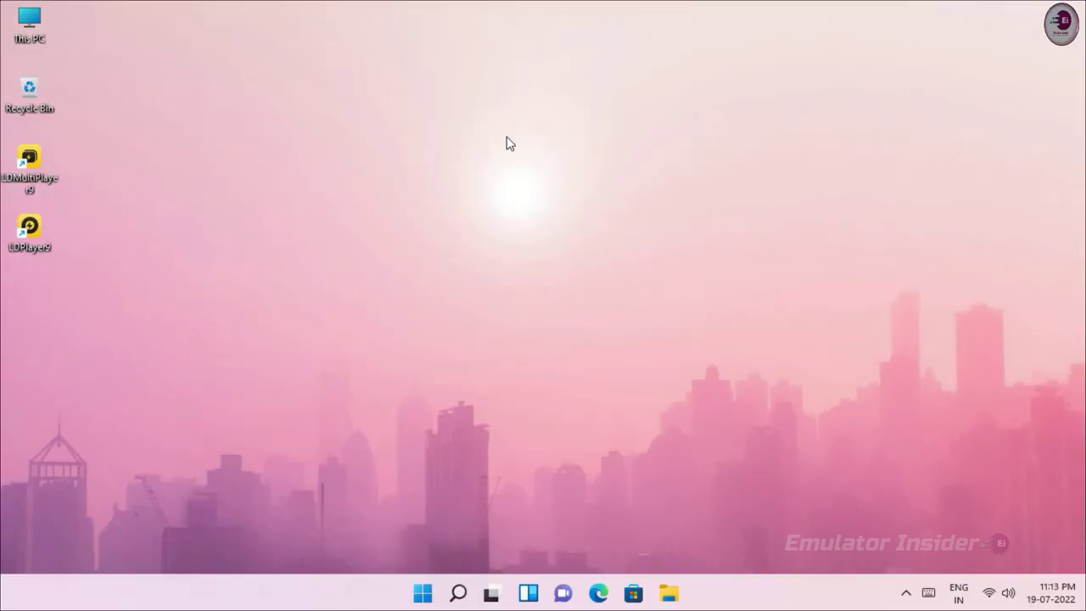
Search Windows for "Graphics Settings" and open the Graphics settings page.
click(456, 593)
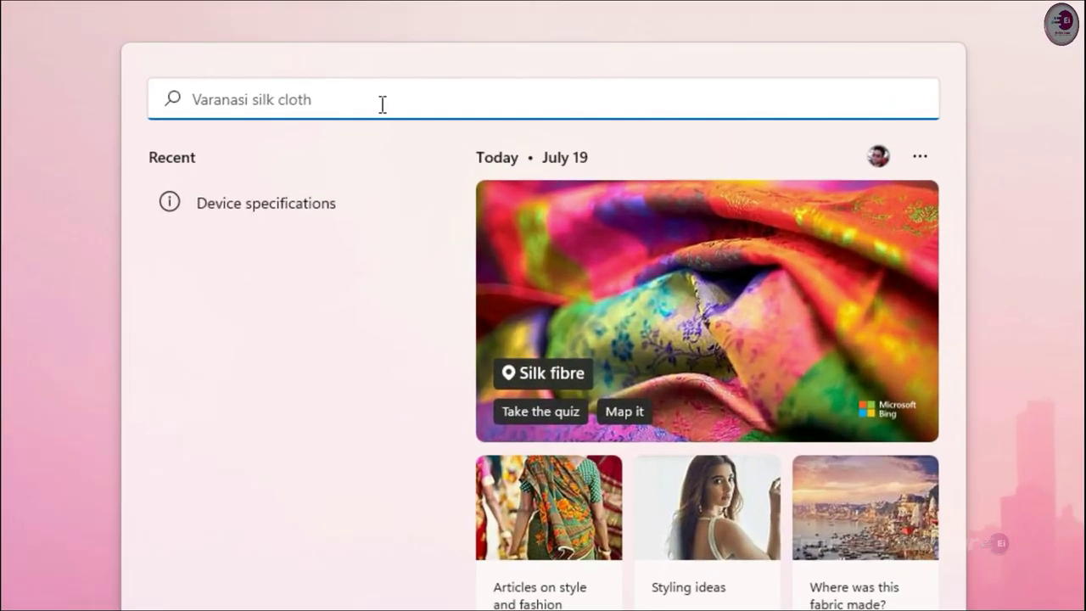
text(Graphi)
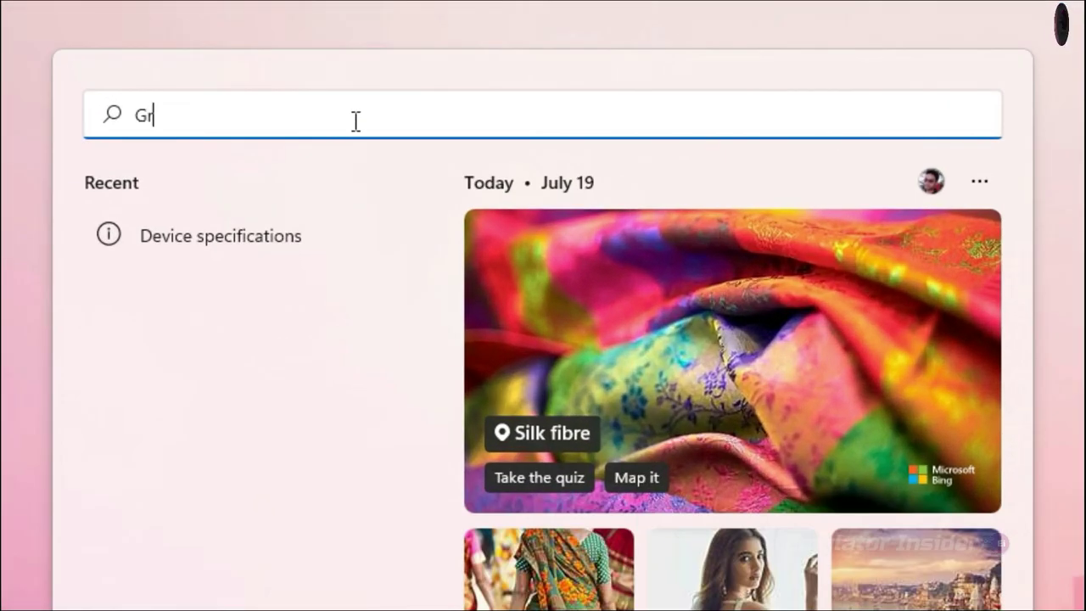
text(cs Settings)
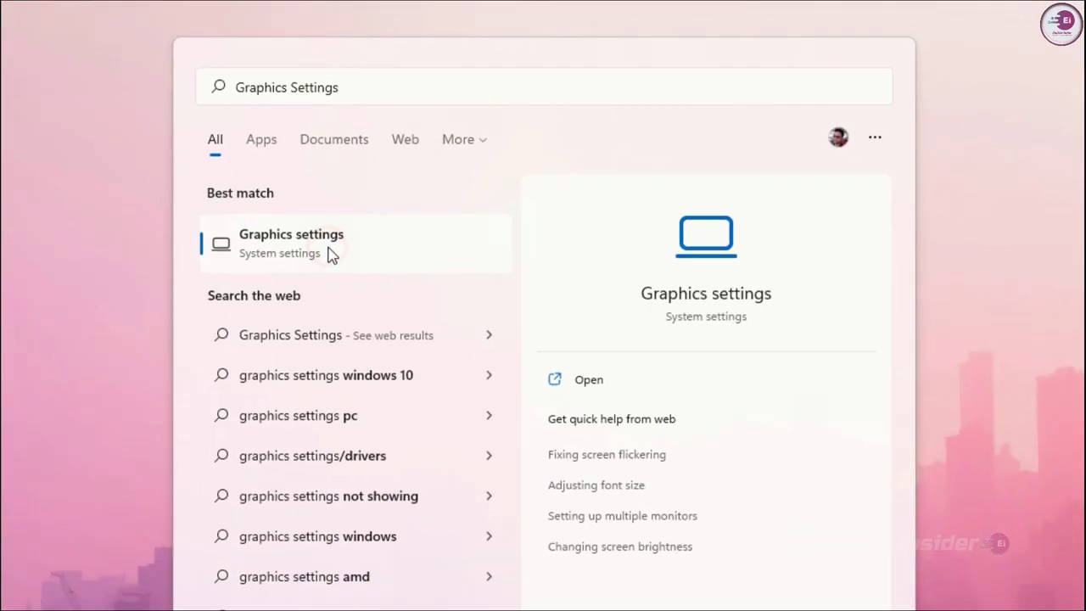
click(254, 332)
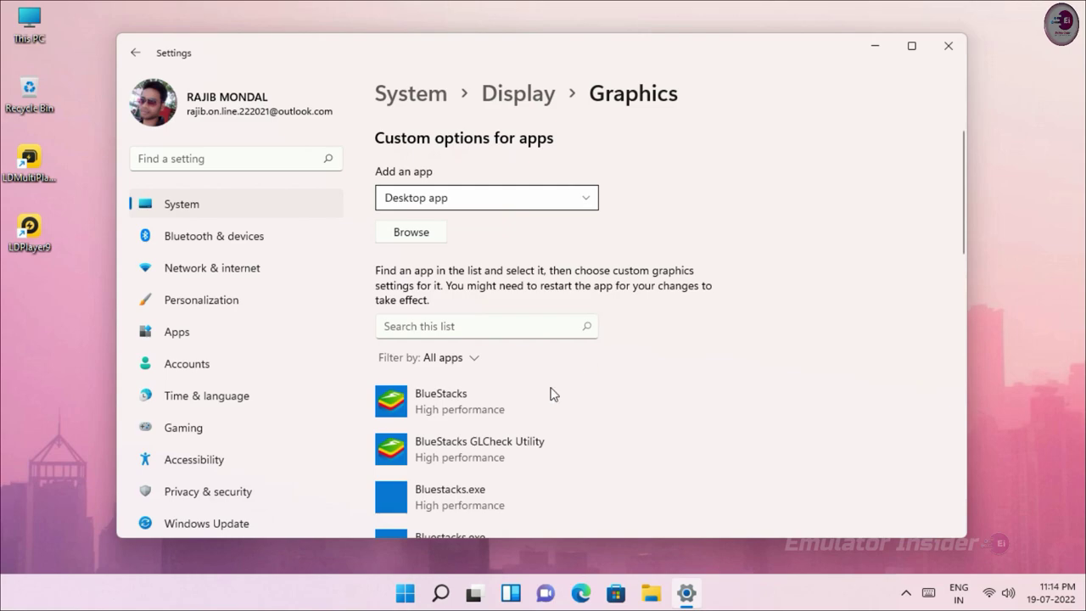
Add the LDPlayer9 desktop shortcut to the list of apps with custom graphics options.
click(396, 237)
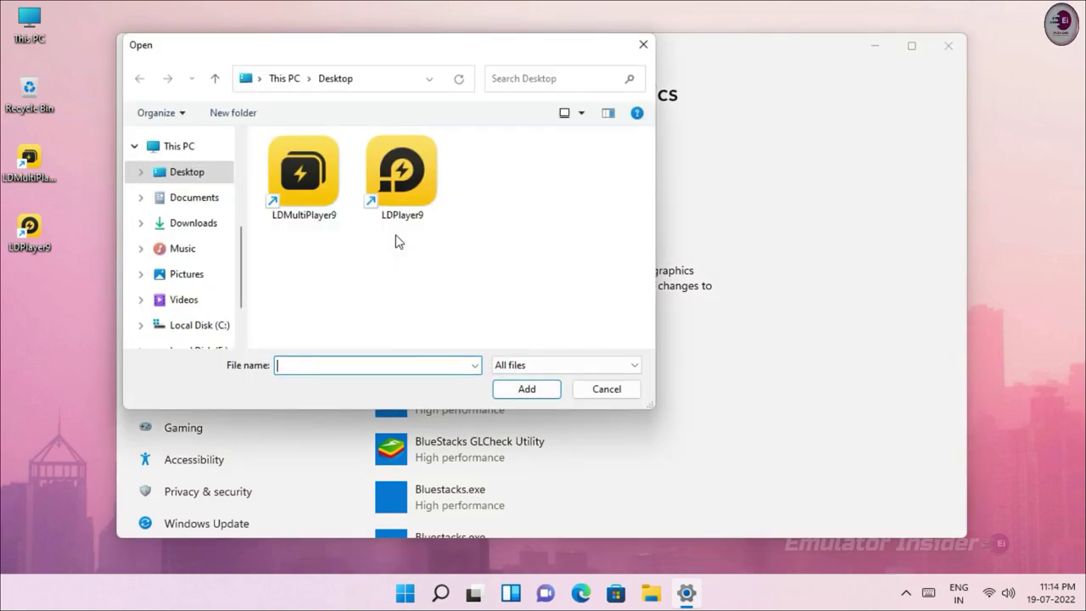
drag(50, 140, 5, 280)
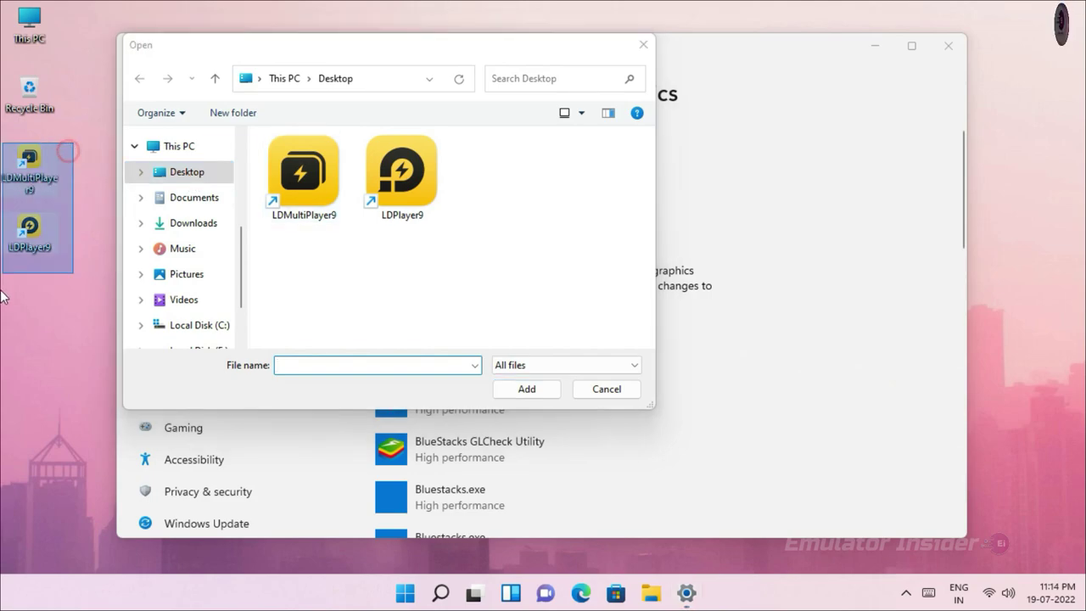
click(396, 212)
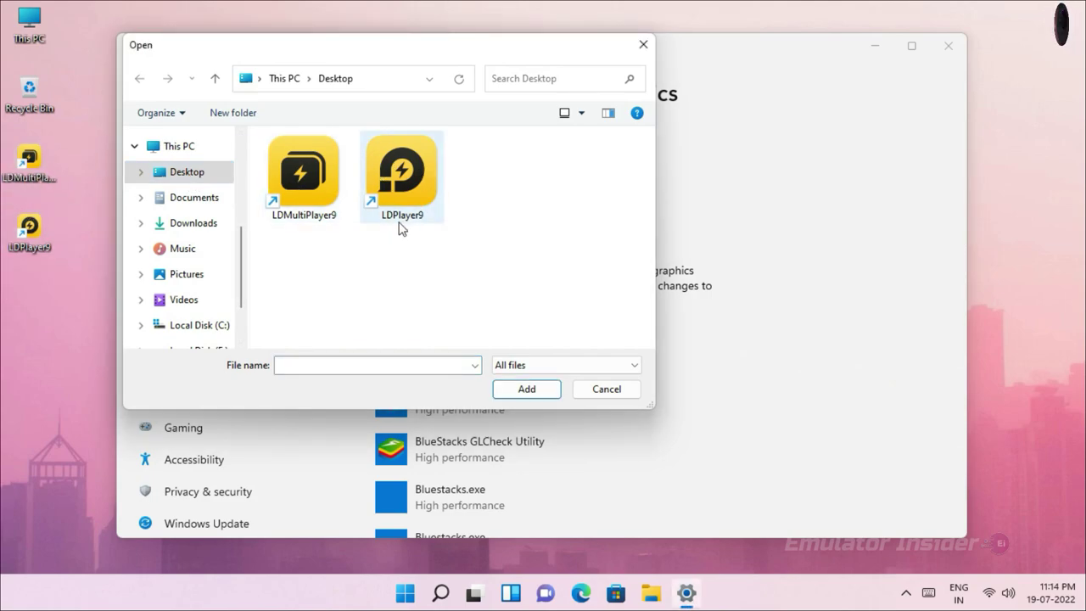
click(402, 197)
click(516, 389)
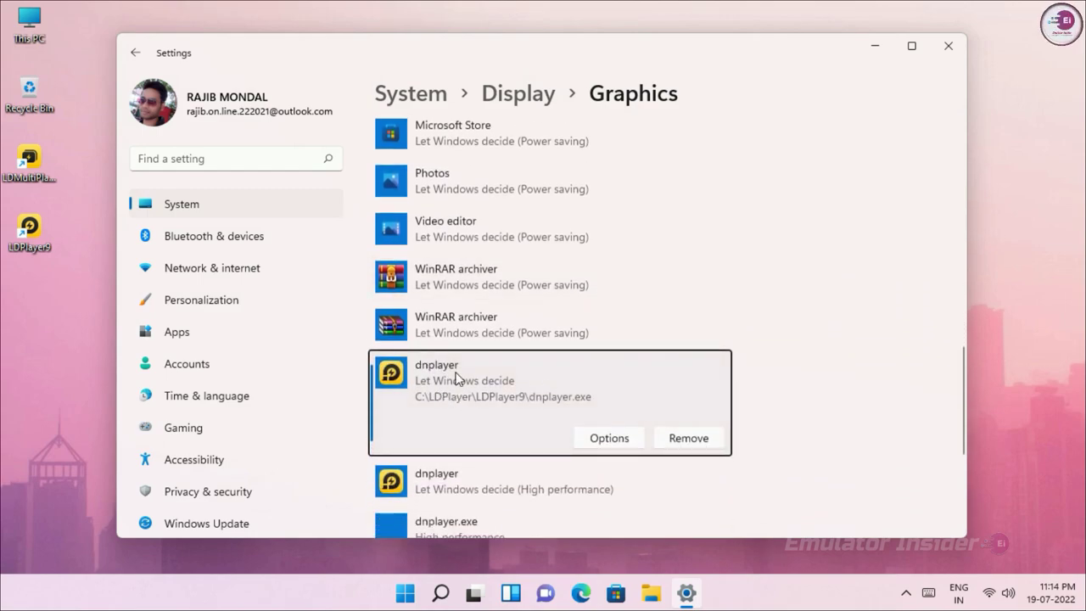
Set the graphics preference of the newly added dnplayer entry to High performance and save it.
click(616, 436)
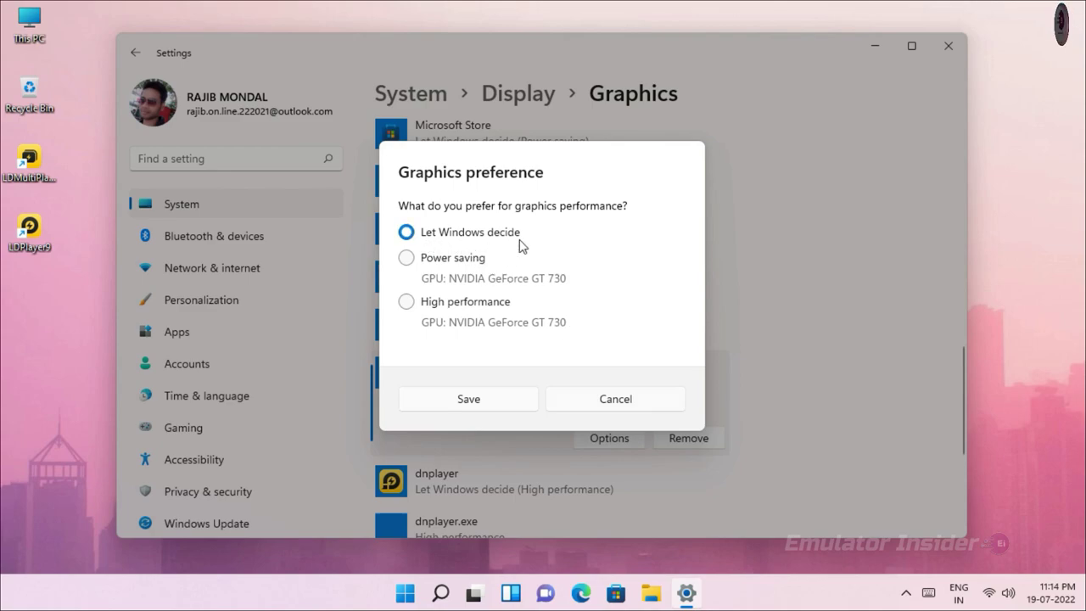
click(422, 306)
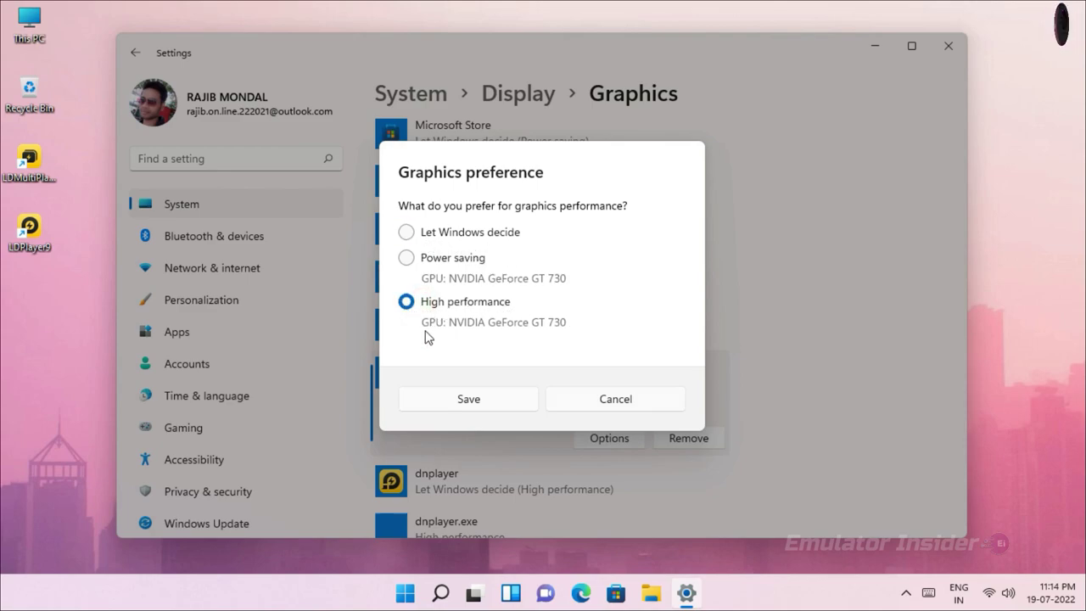
click(497, 400)
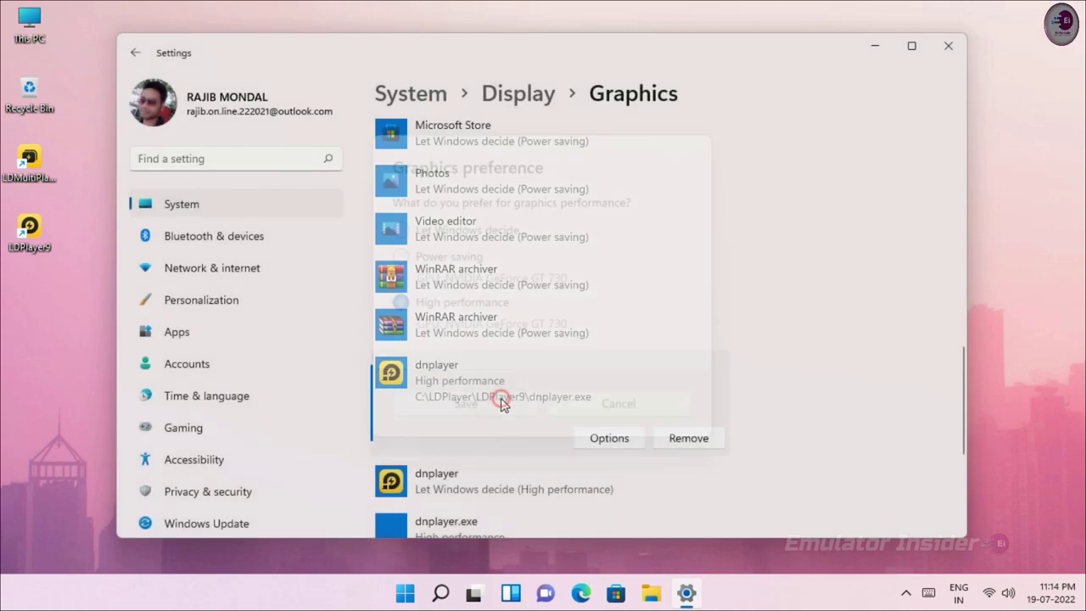
Set the second dnplayer entry's graphics preference to High performance as well, save it, and close Settings.
scroll(534, 399, down, 2)
click(487, 427)
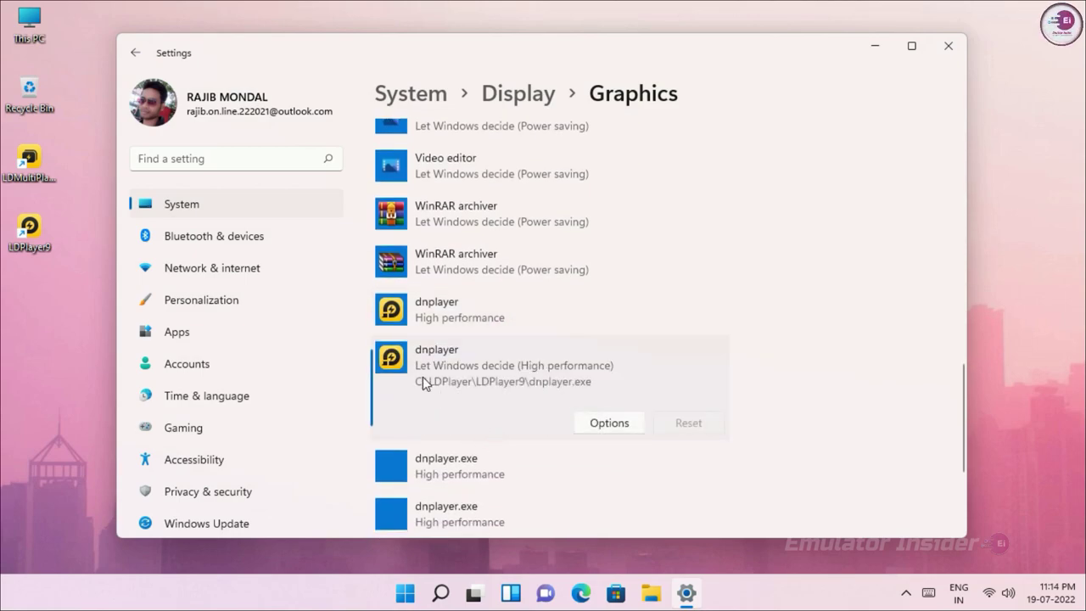
click(625, 424)
click(416, 311)
click(496, 408)
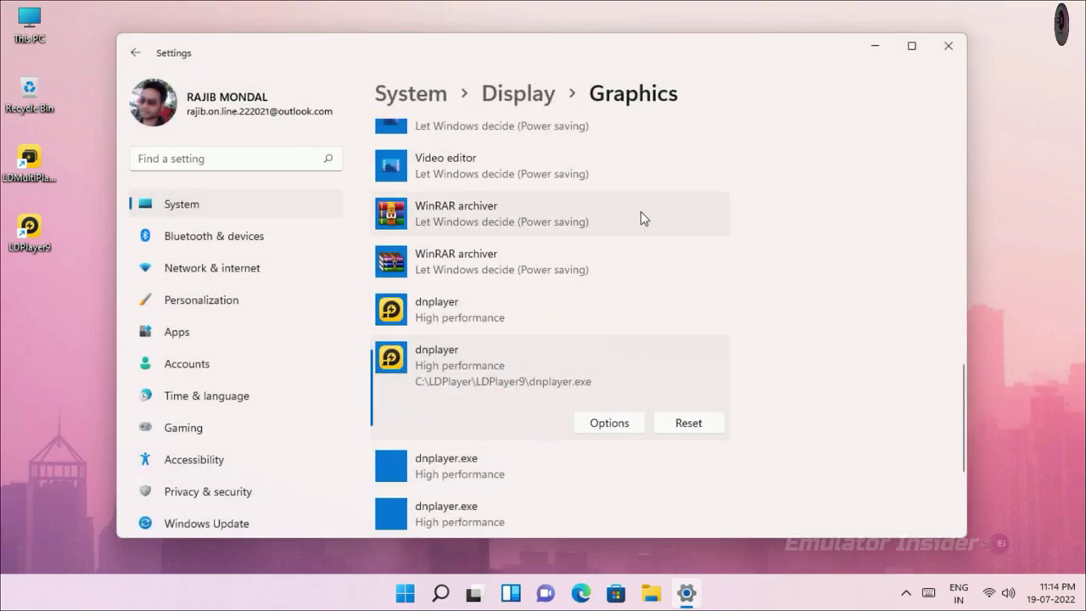
click(945, 49)
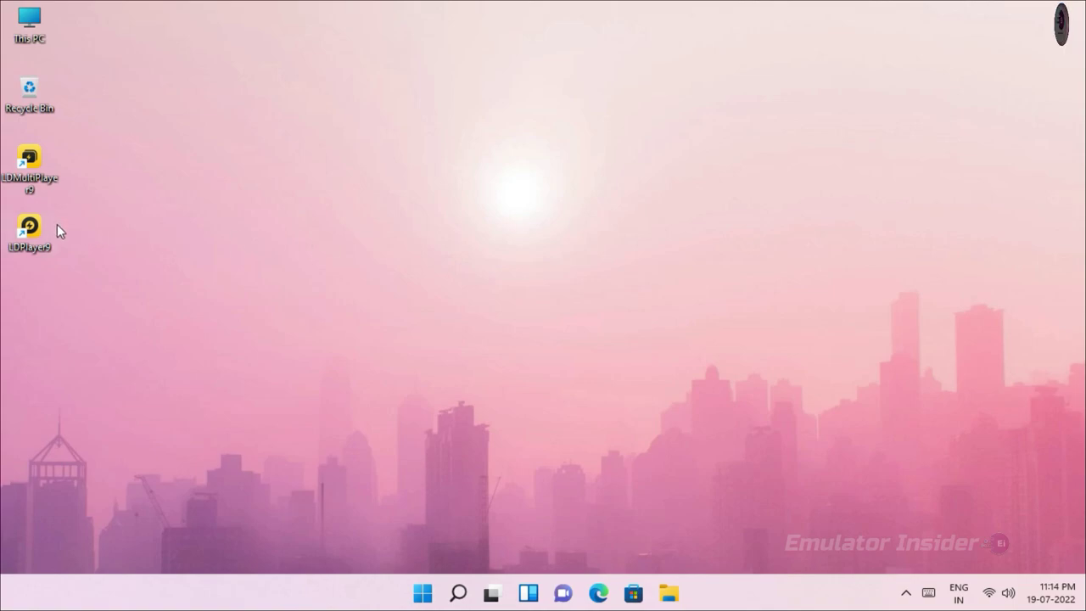
In the compatibility properties of the LDPlayer9 desktop shortcut, enable Run this program as an administrator.
click(55, 223)
right_click(55, 223)
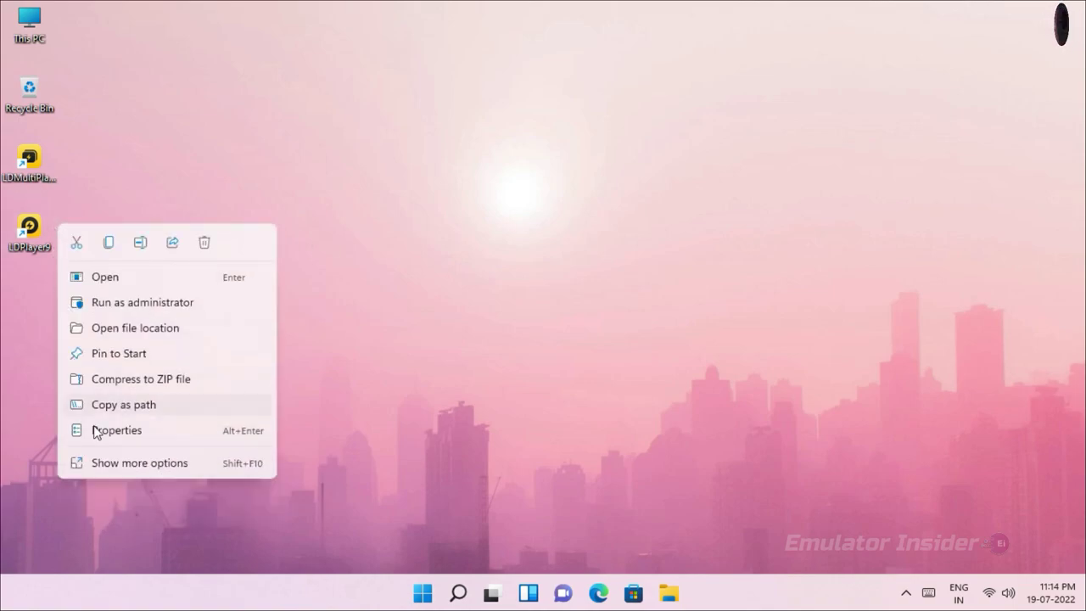
click(175, 432)
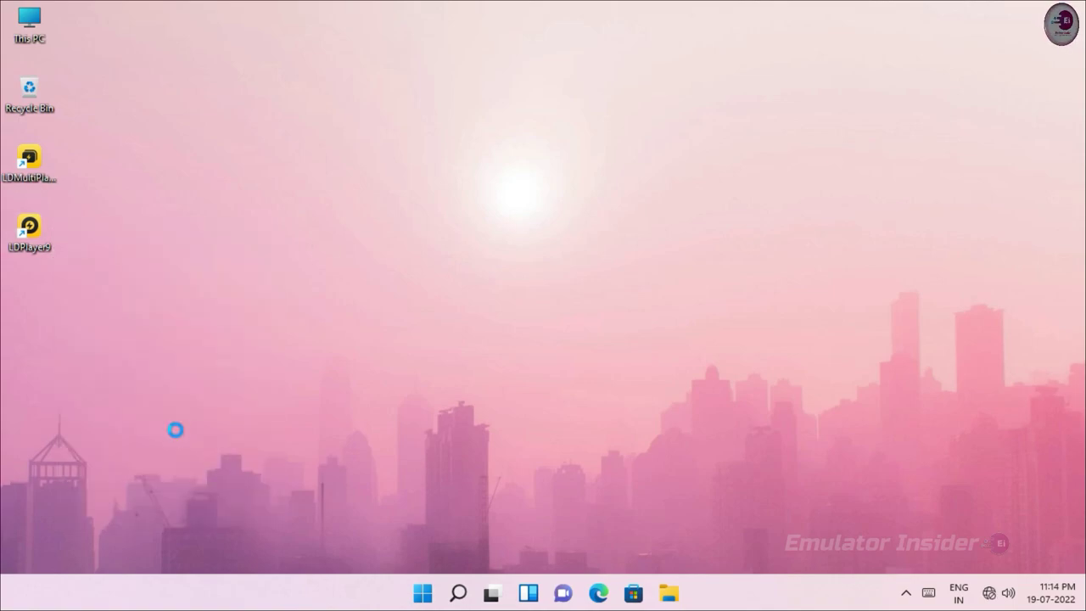
drag(192, 129, 229, 55)
click(339, 96)
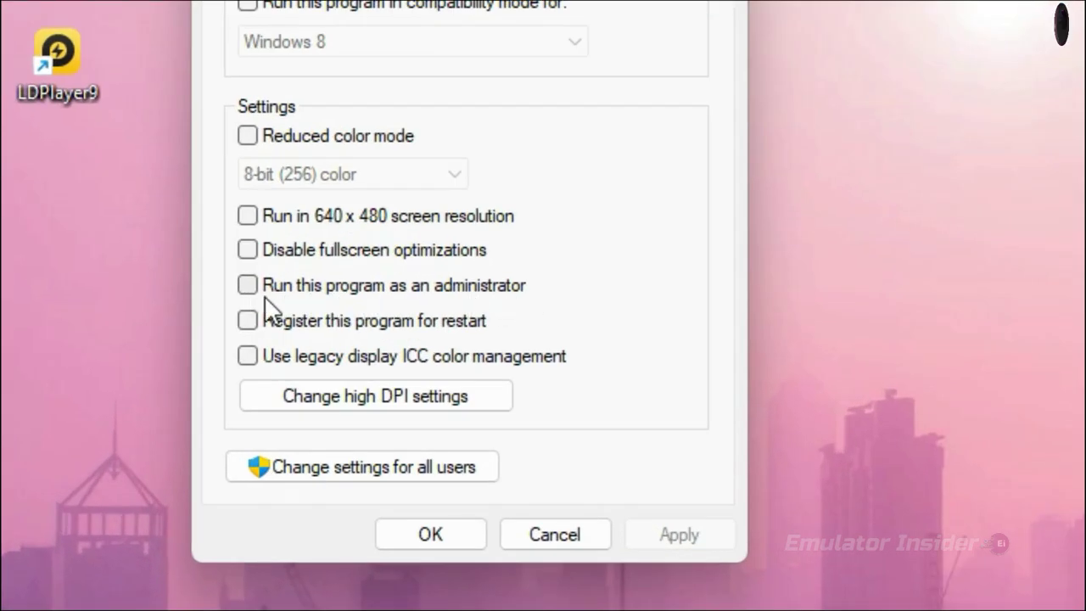
click(130, 348)
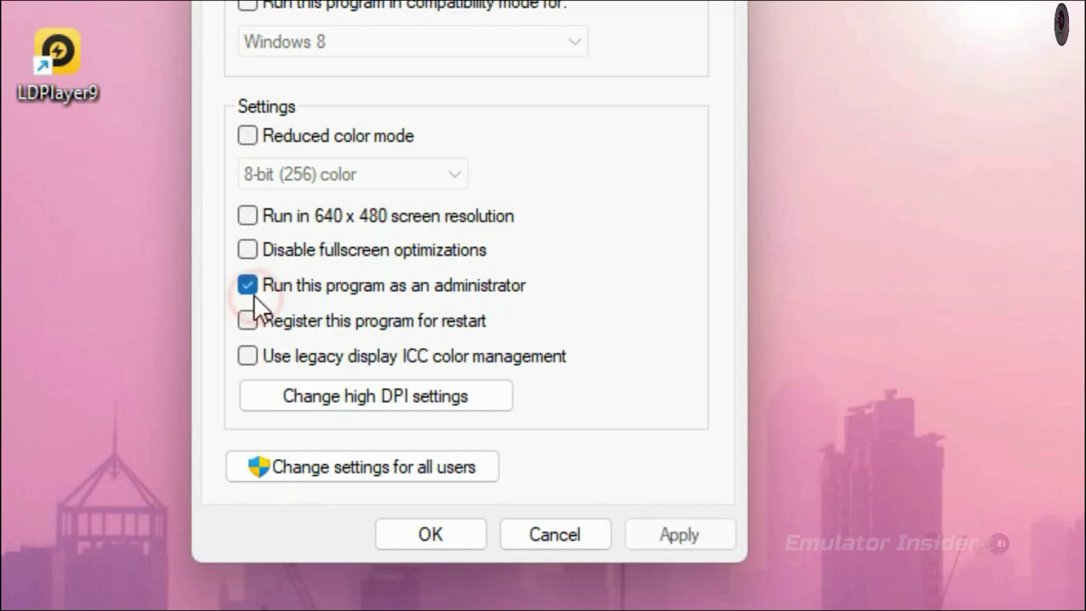
Override the high DPI scaling behavior with scaling performed by Application, and apply the shortcut's properties.
click(341, 396)
click(356, 313)
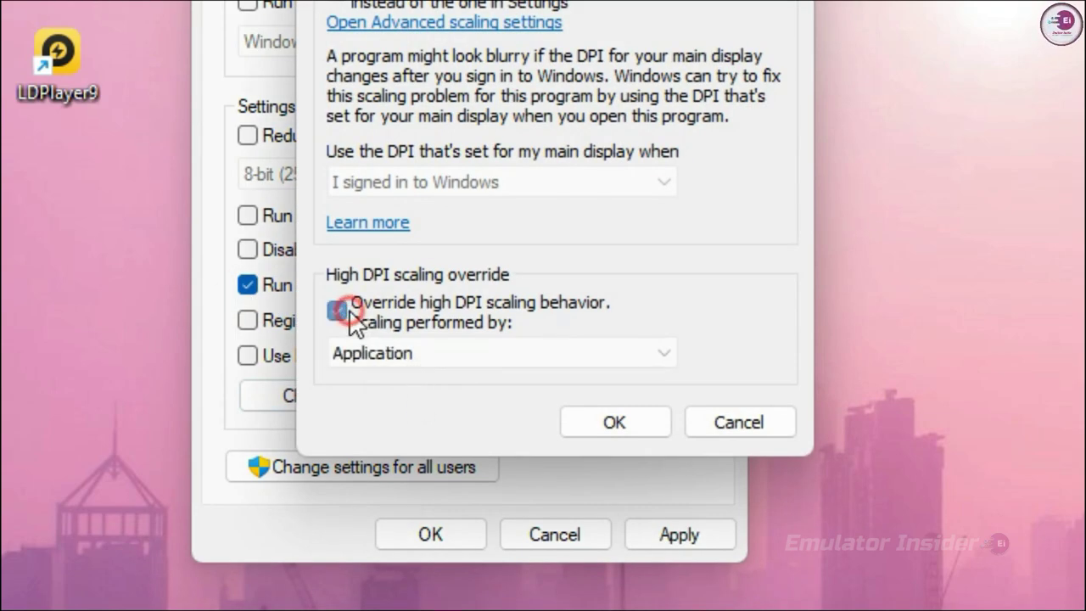
click(403, 355)
click(366, 382)
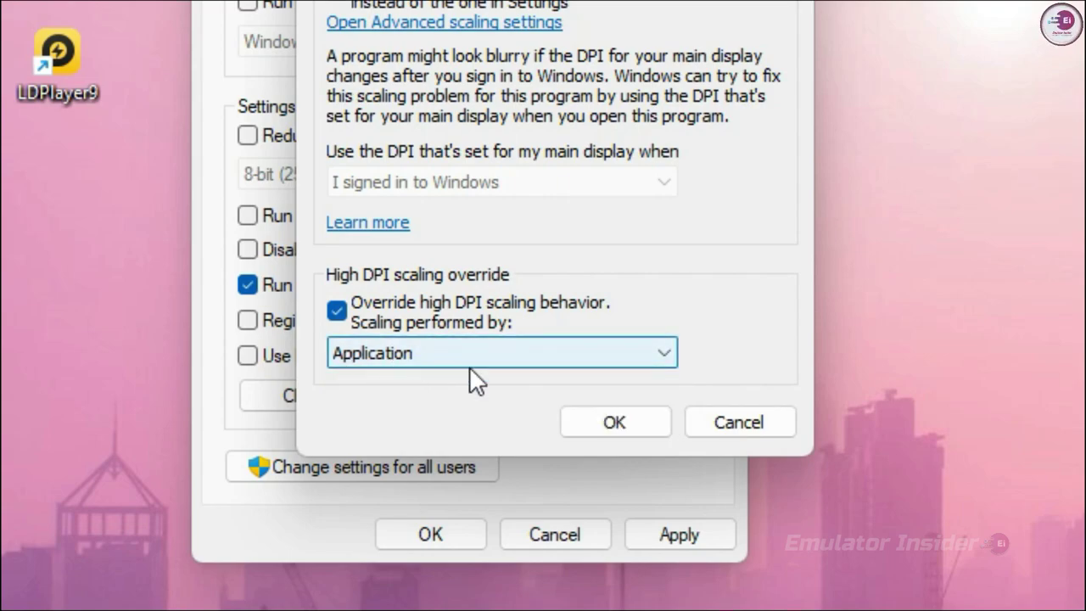
click(613, 423)
click(691, 542)
click(454, 531)
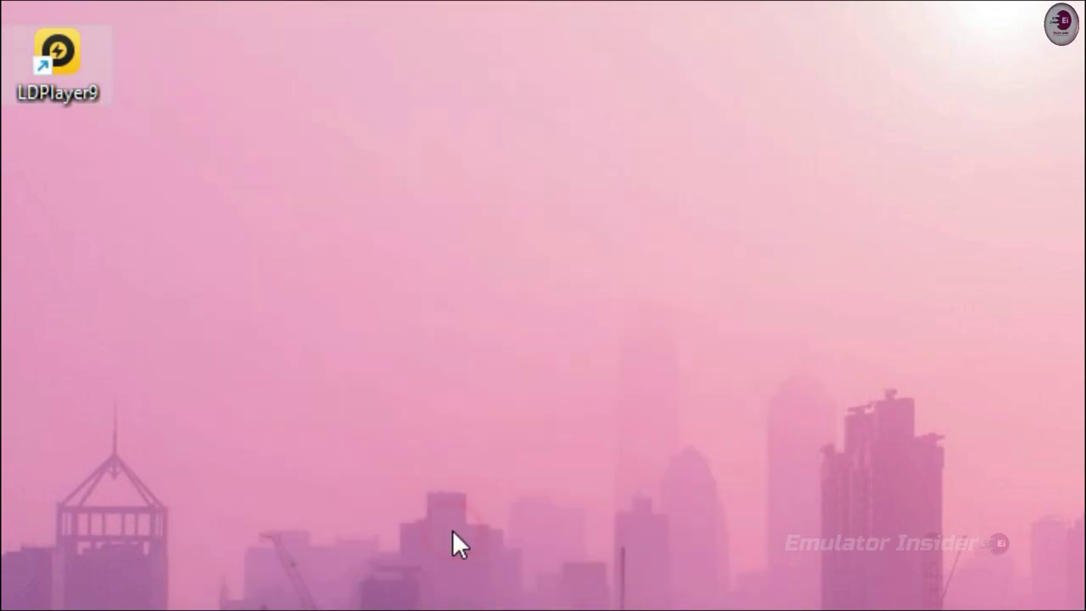
click(568, 297)
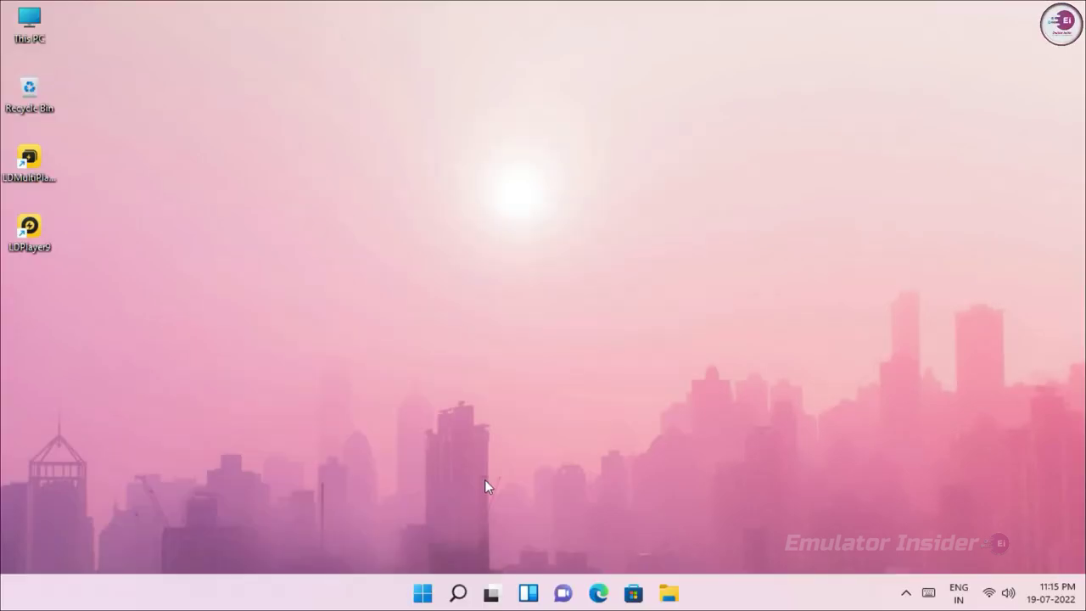
Find "Game Mode Settings" through Windows search, turn Game Mode on, and close Settings.
click(458, 592)
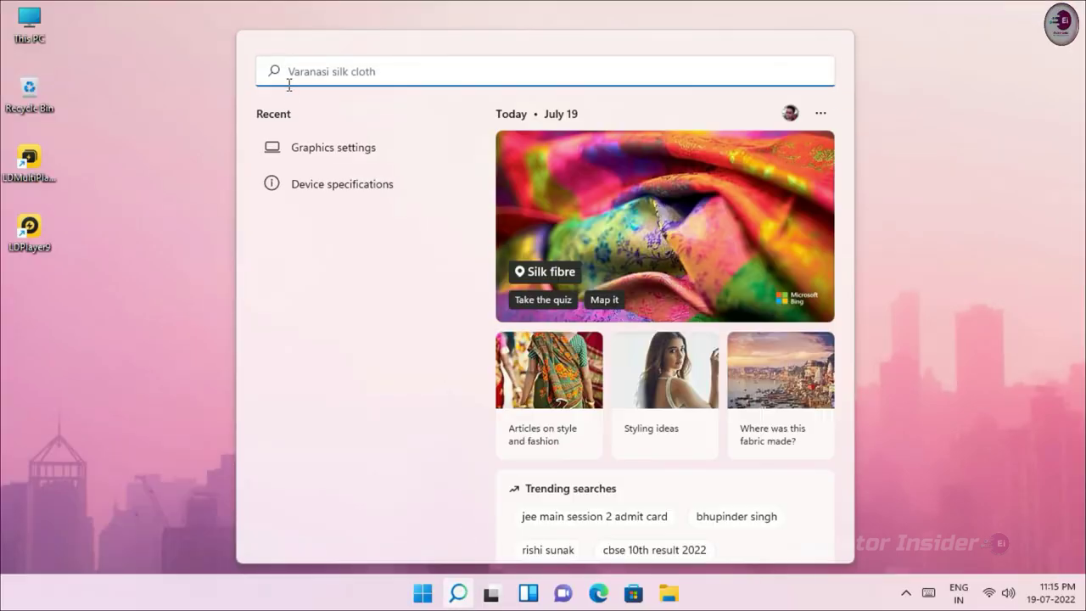
text(Game Mod)
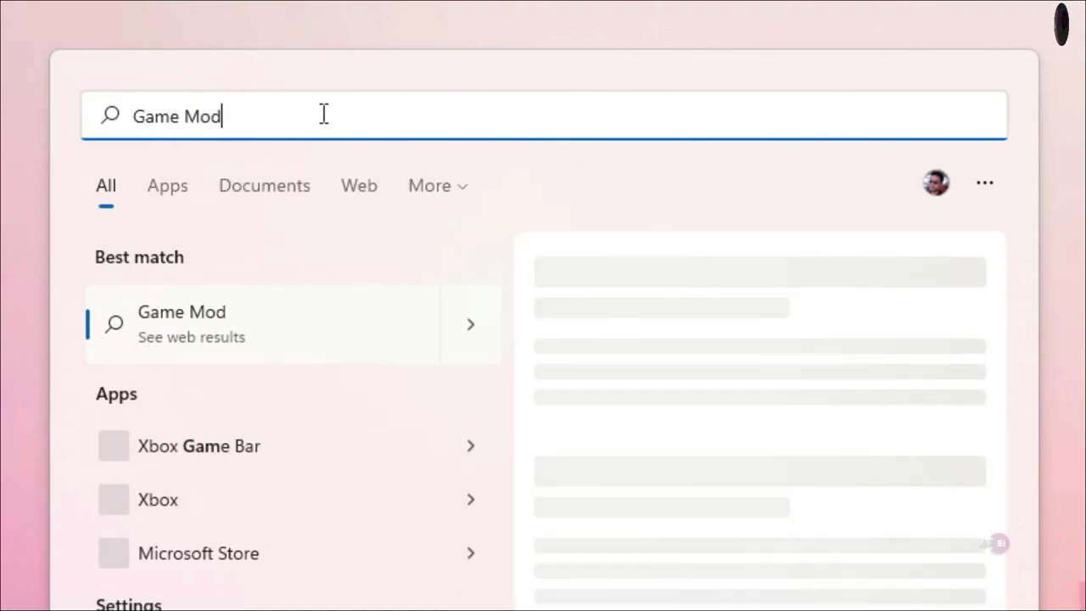
text(e Settings)
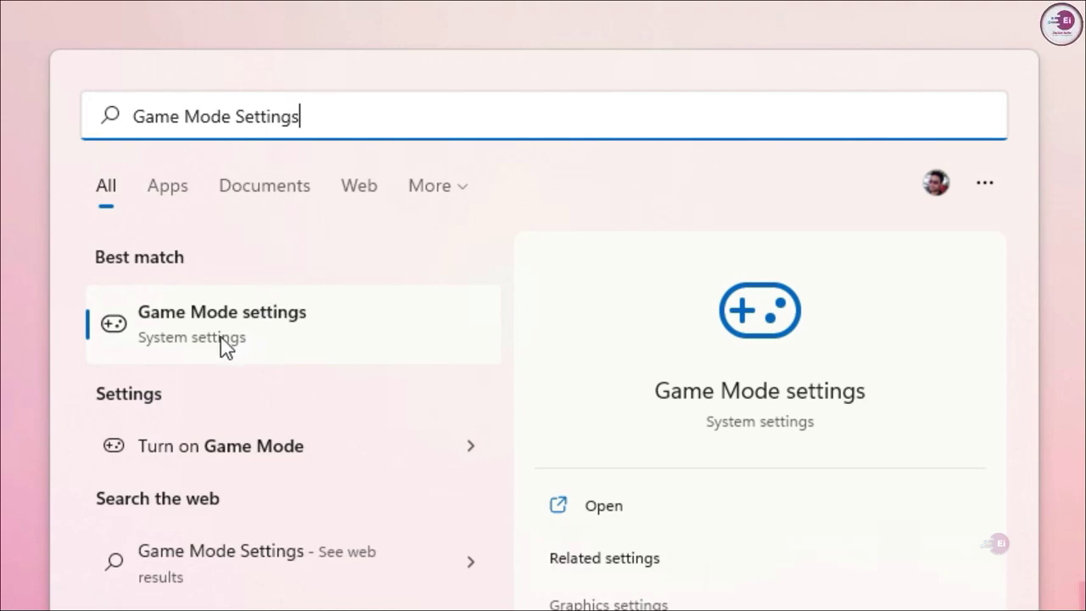
click(327, 339)
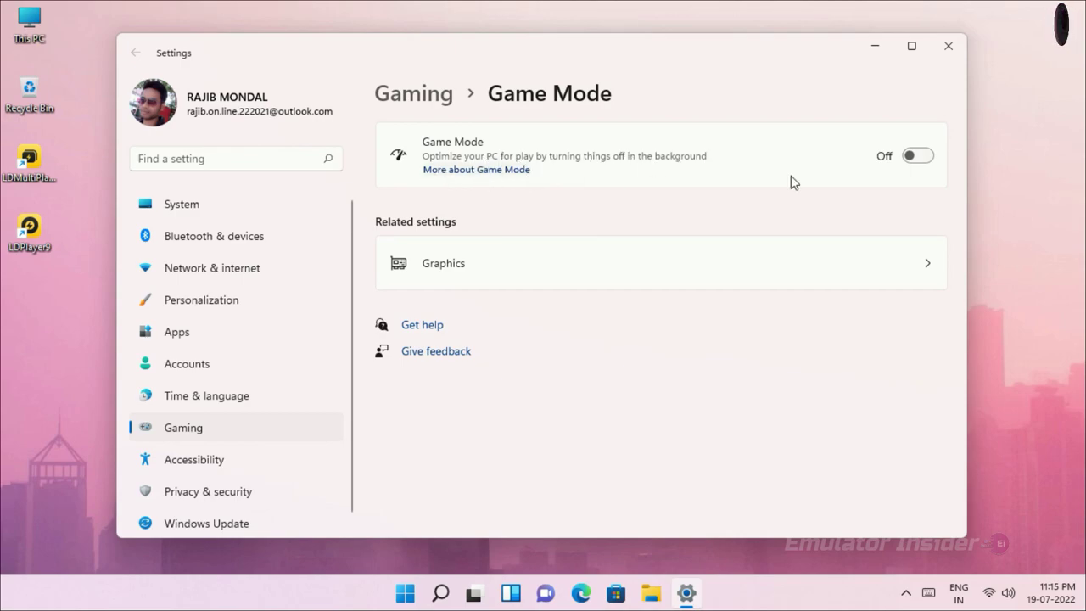
click(922, 156)
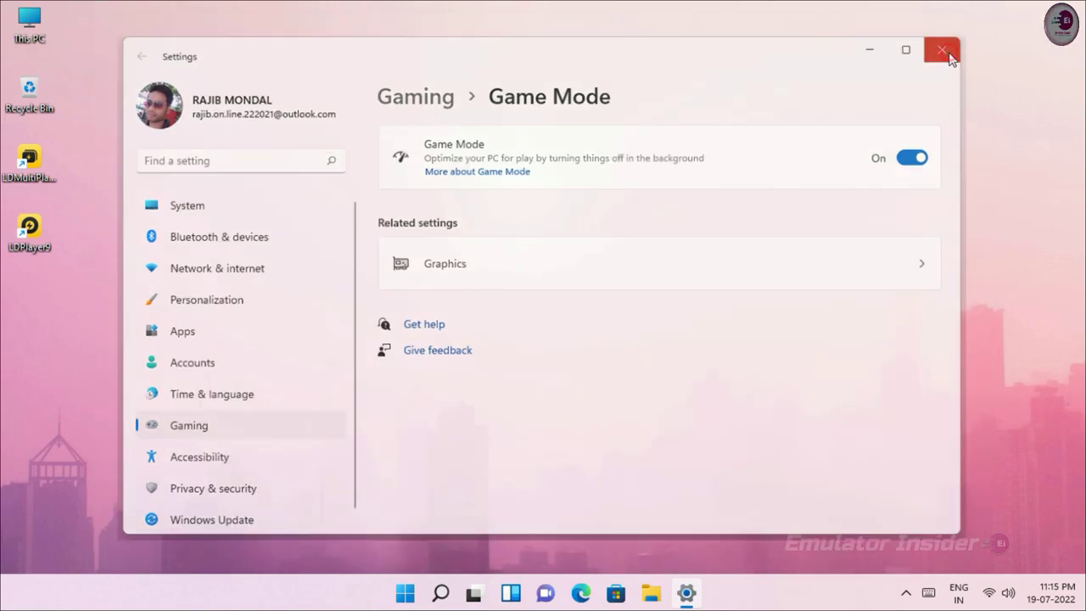
click(949, 46)
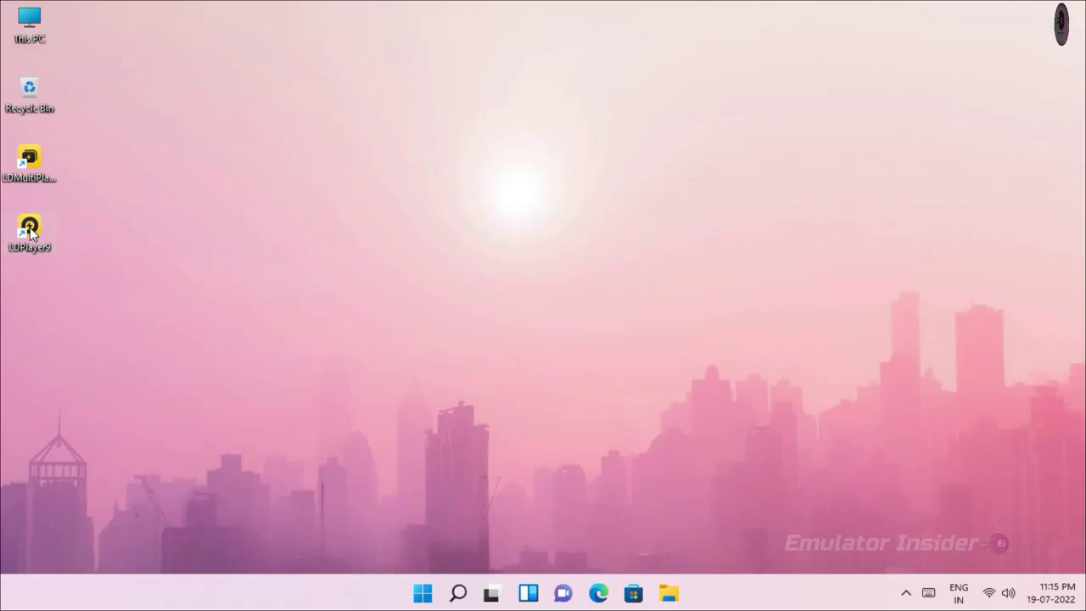
Launch LDPlayer9 from the desktop, then open and dismiss the Android notification shade.
double_click(31, 231)
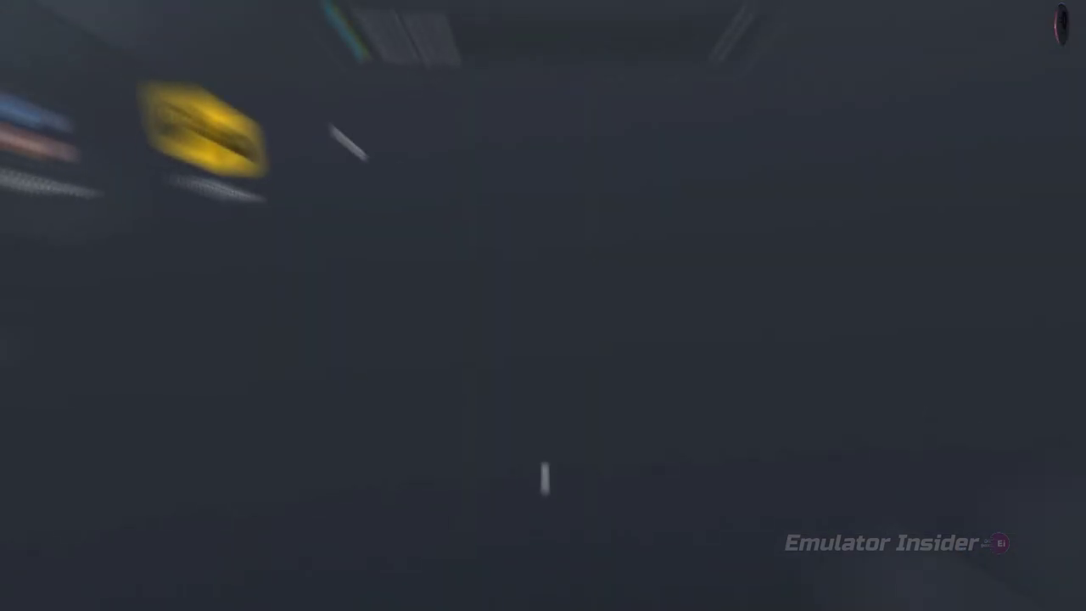
drag(198, 41, 250, 453)
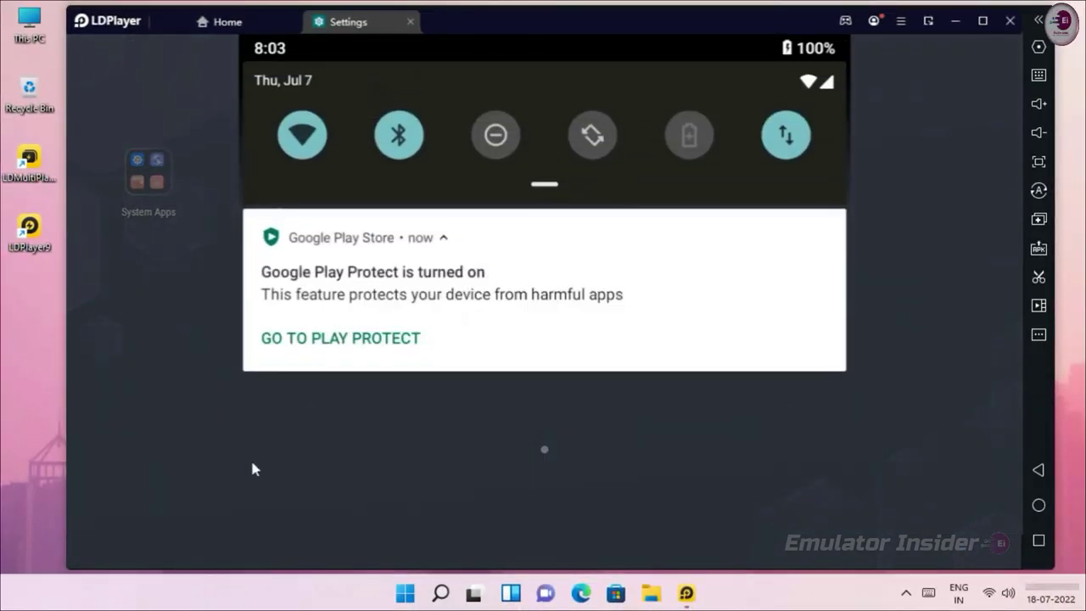
click(163, 317)
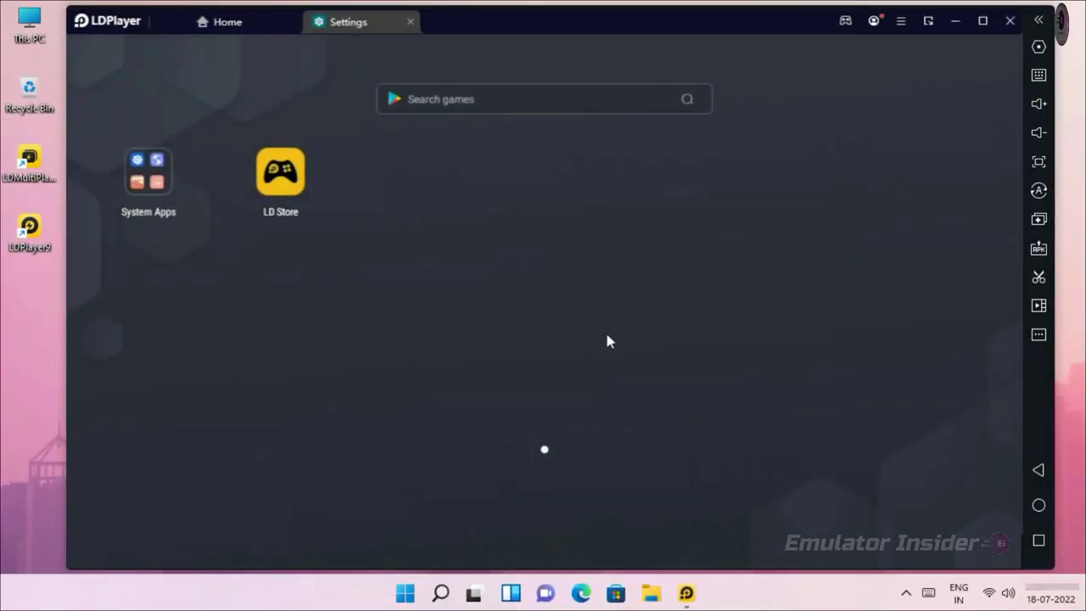
Open the Play Store from the System Apps folder and start installing Garena Free Fire MAX.
click(176, 180)
click(217, 437)
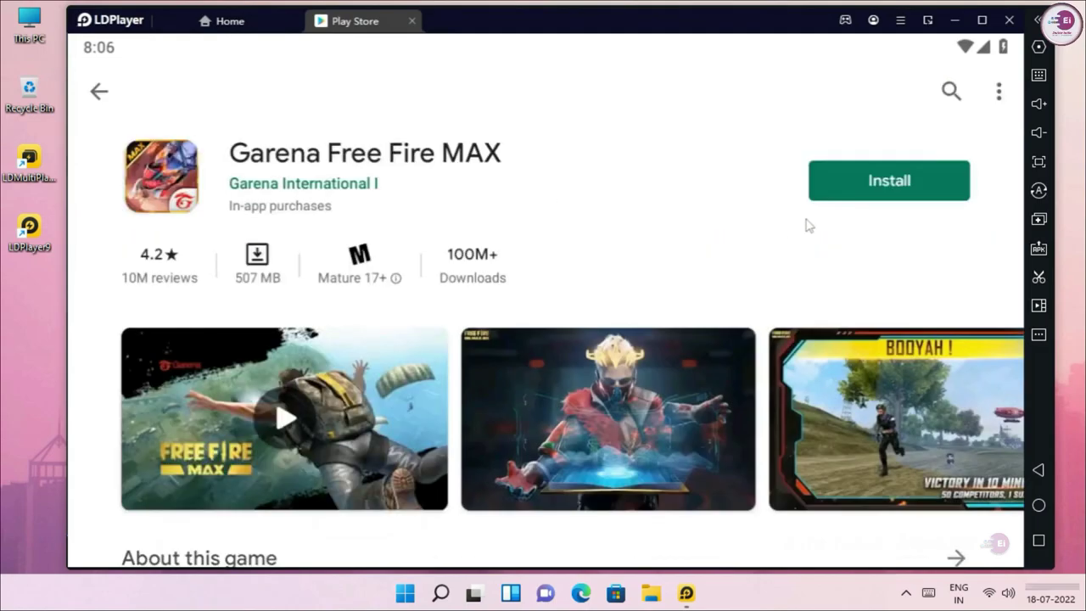
click(866, 190)
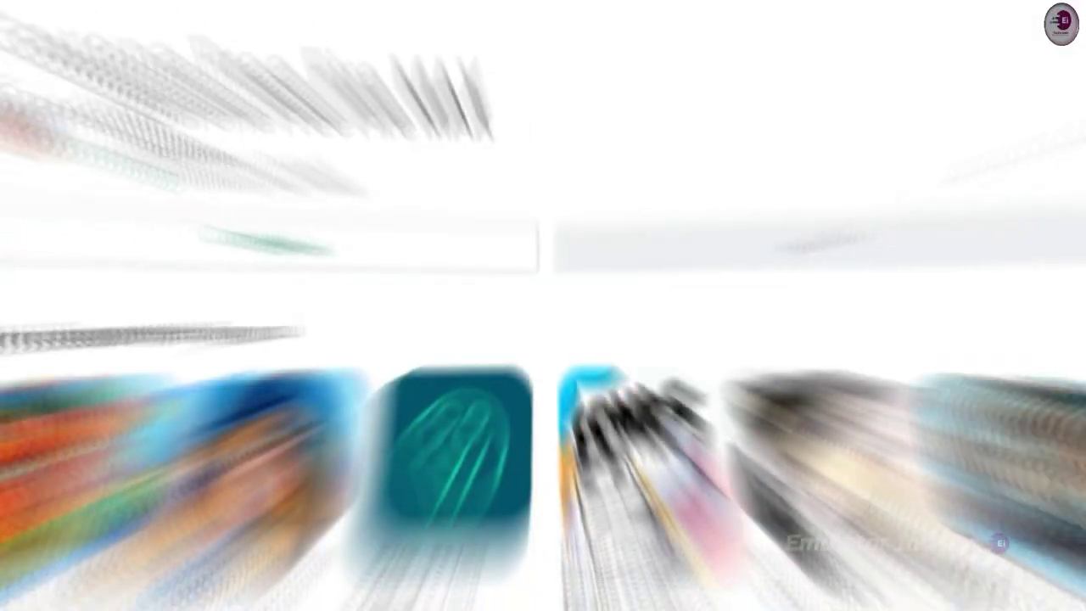